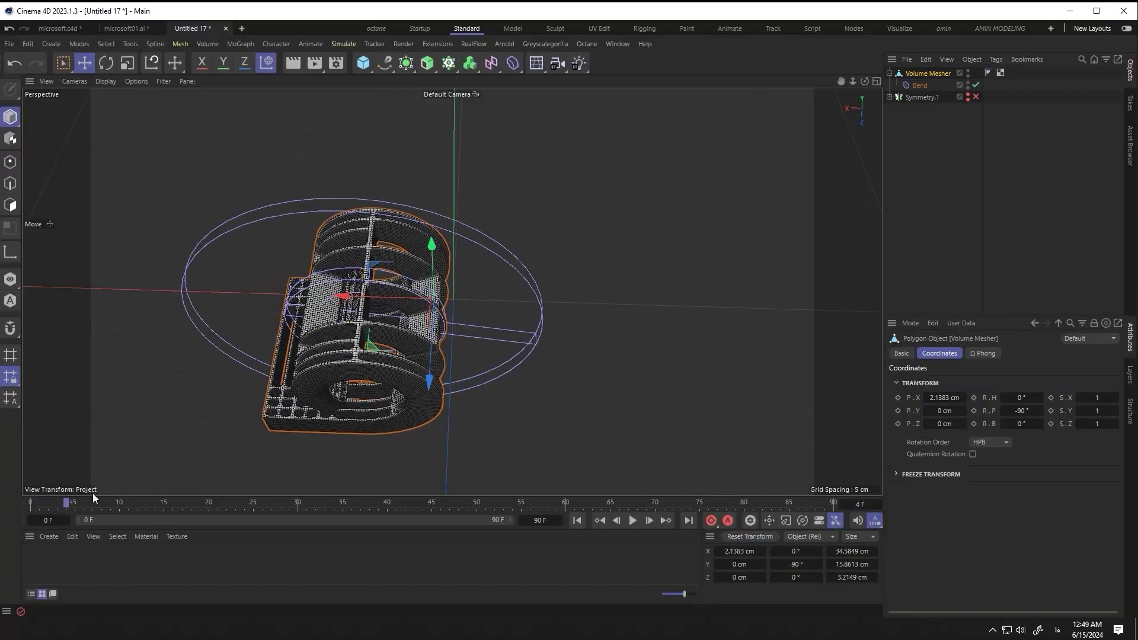
- Scrub the timeline and orbit to watch the rolled-up shelf spiral unroll flat
{"action": "left_click_drag", "start_coordinate": [93, 493], "coordinate": [35, 489]}
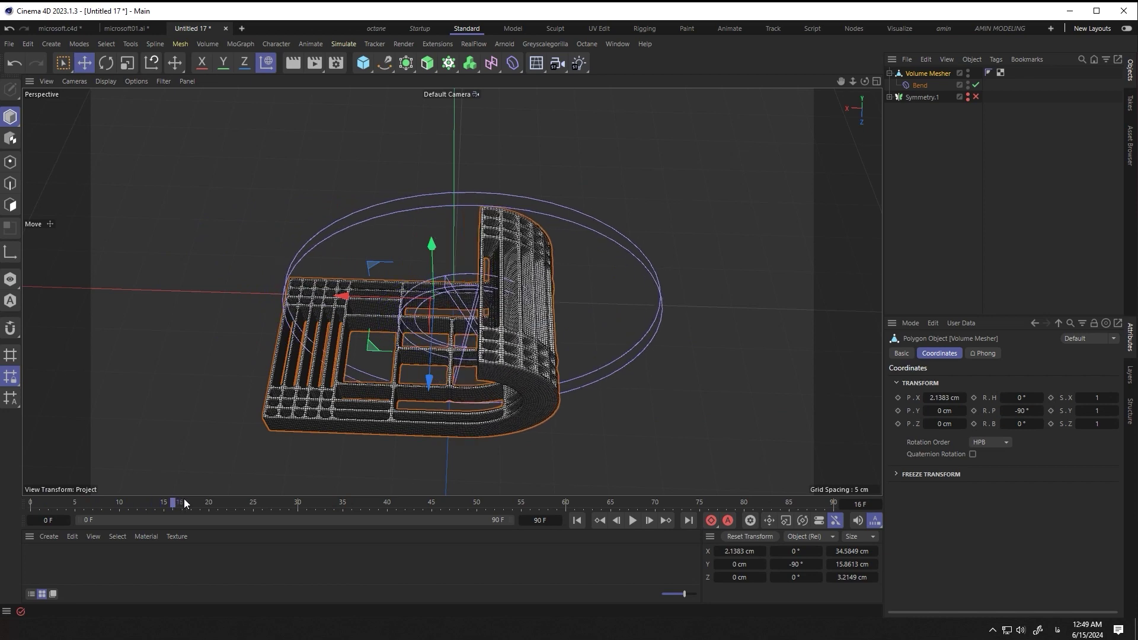
{"action": "mouse_move", "coordinate": [423, 377]}
{"action": "left_mouse_down", "text": "alt"}
{"action": "mouse_move", "coordinate": [438, 241]}
{"action": "mouse_move", "coordinate": [241, 431]}
{"action": "left_mouse_up", "text": "alt"}
{"action": "left_click_drag", "start_coordinate": [41, 505], "coordinate": [322, 522]}
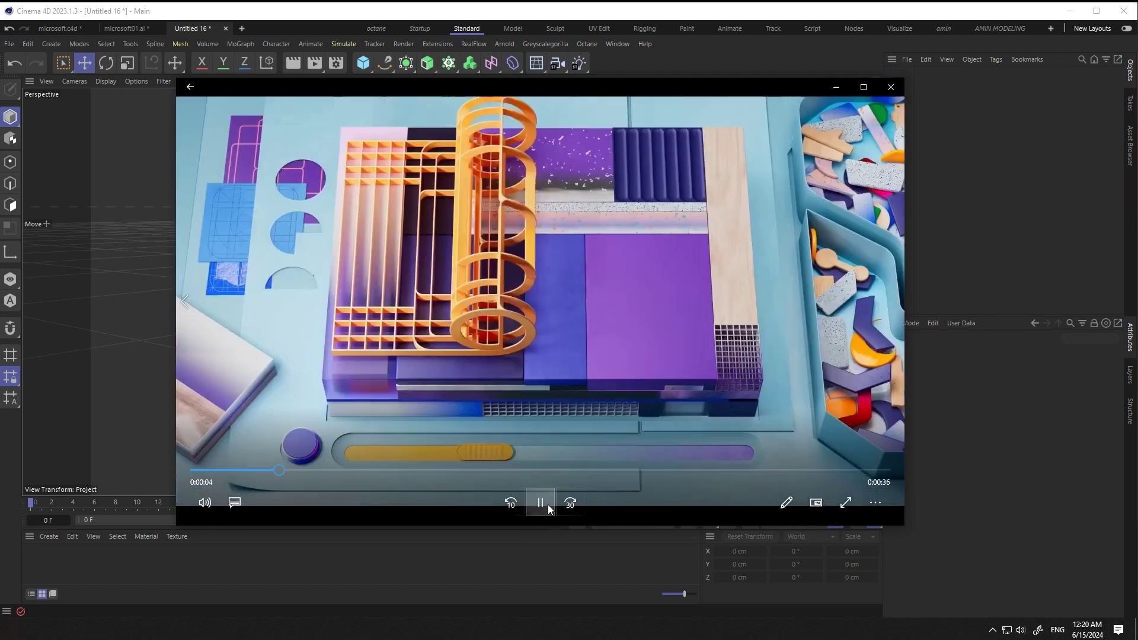
- Pause and close the reference clip, select all Layer 2 paths in Illustrator, then hide Illustrator
{"action": "left_click", "coordinate": [540, 502]}
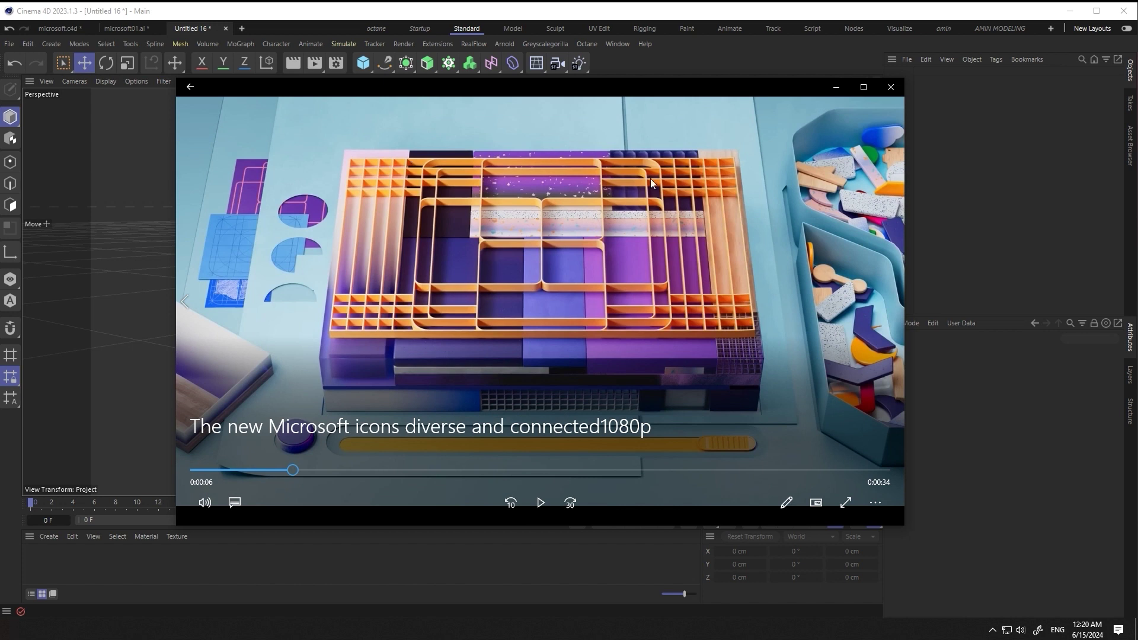
{"action": "left_click", "coordinate": [891, 89]}
{"action": "key", "text": "alt+Tab"}
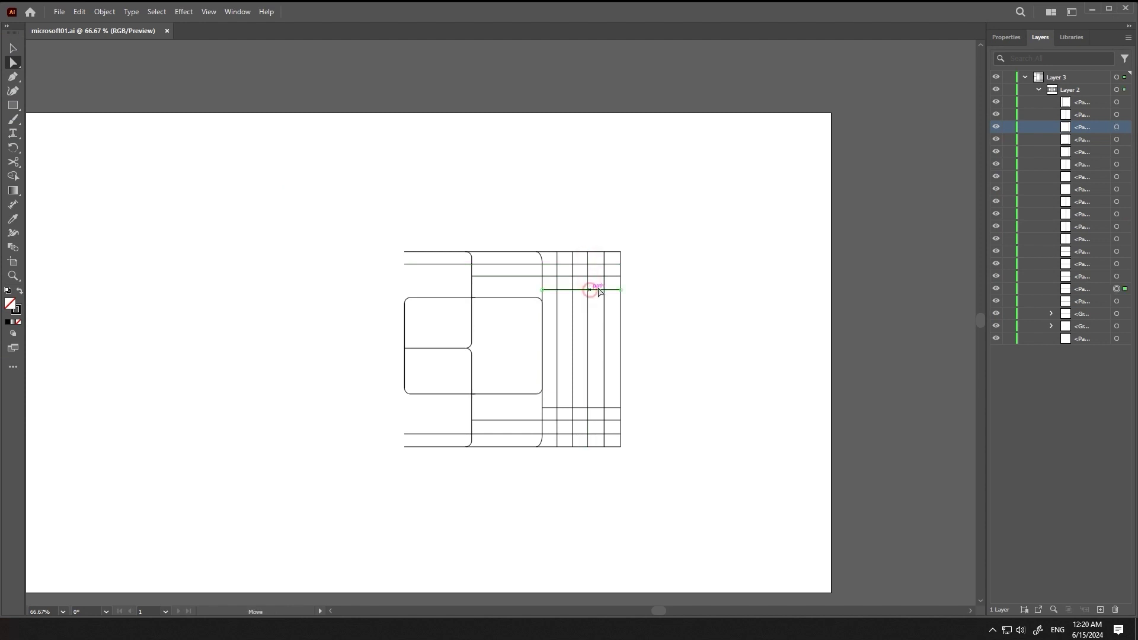
{"action": "left_click", "coordinate": [1064, 102], "text": "shift"}
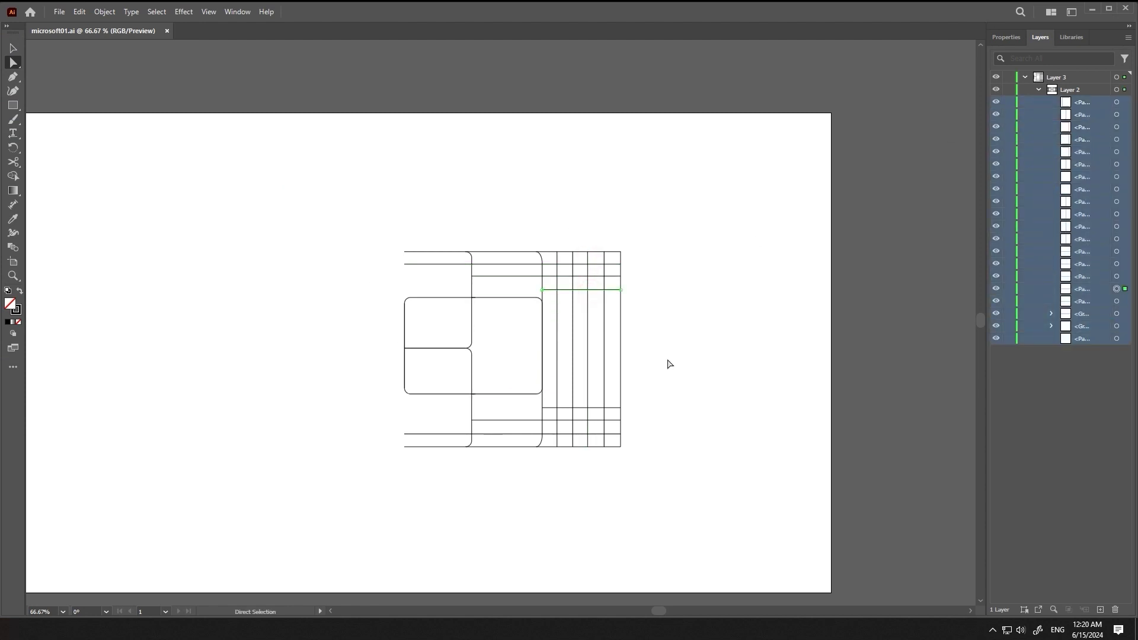
{"action": "left_click", "coordinate": [1093, 12]}
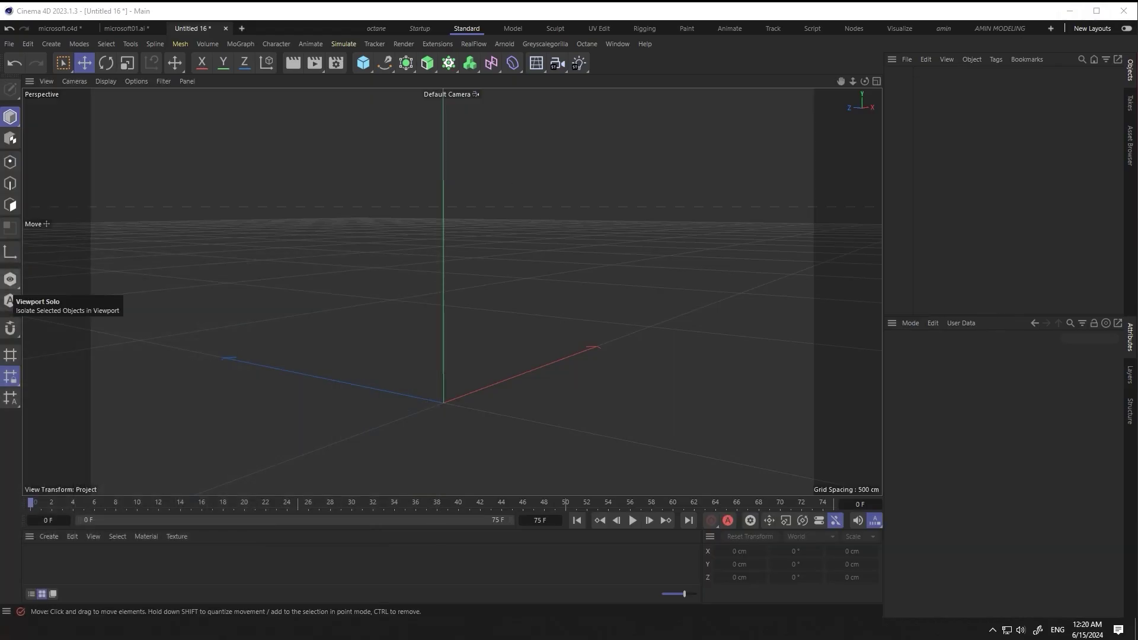
- Import the microsoft01.ai outline into Cinema 4D as a new document with default settings
{"action": "left_click_drag", "start_coordinate": [2, 267], "coordinate": [489, 284]}
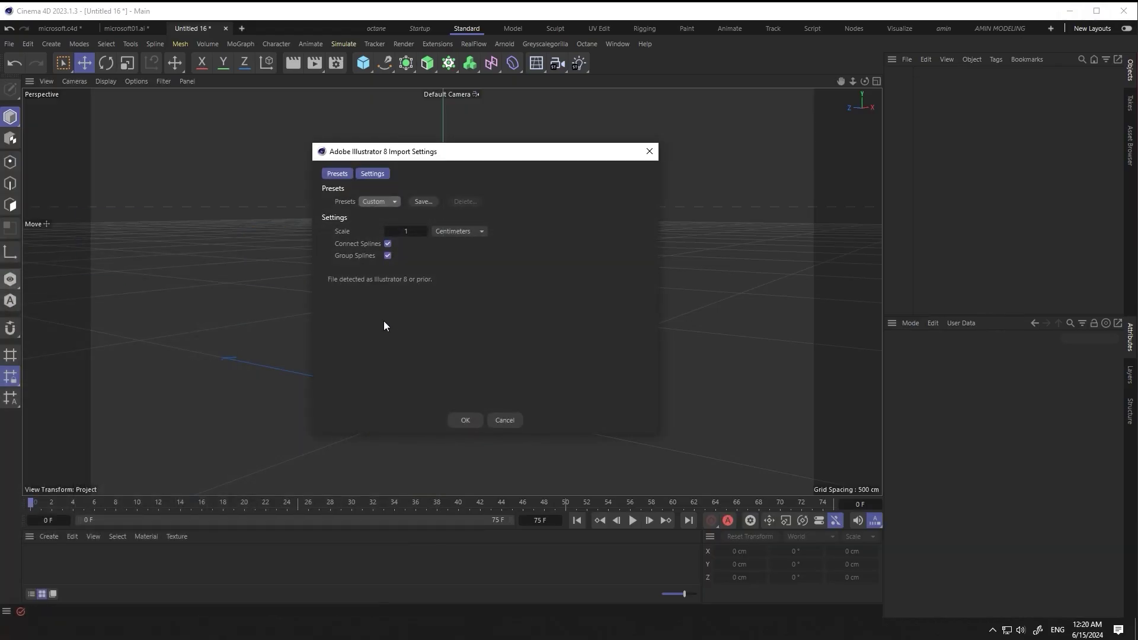
{"action": "left_click", "coordinate": [457, 421]}
{"action": "left_click_drag", "start_coordinate": [34, 298], "coordinate": [322, 280]}
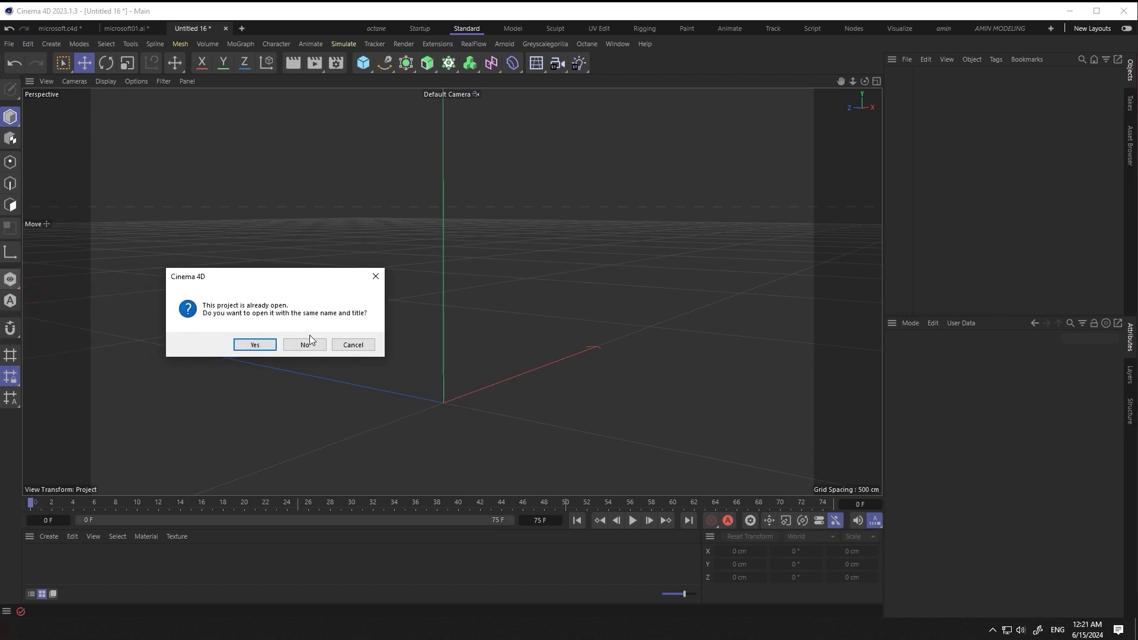
{"action": "left_click", "coordinate": [322, 343]}
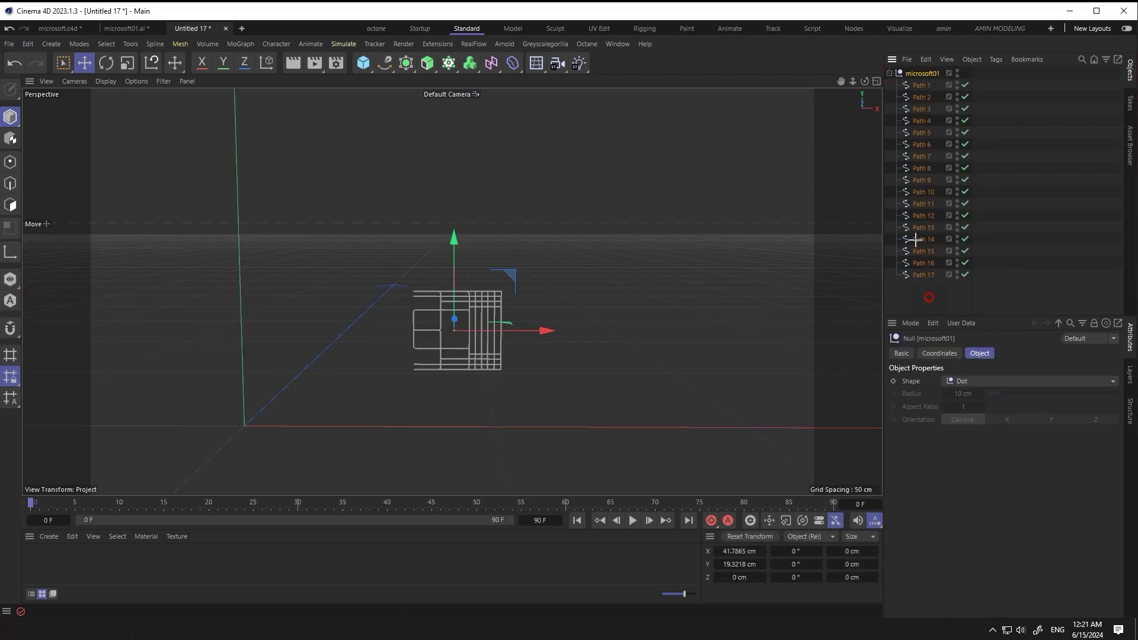
- Connect the 17 imported paths into one microsoft01 spline at the world origin
{"action": "left_click", "coordinate": [922, 73]}
{"action": "right_click", "coordinate": [922, 74]}
{"action": "left_click", "coordinate": [1007, 390]}
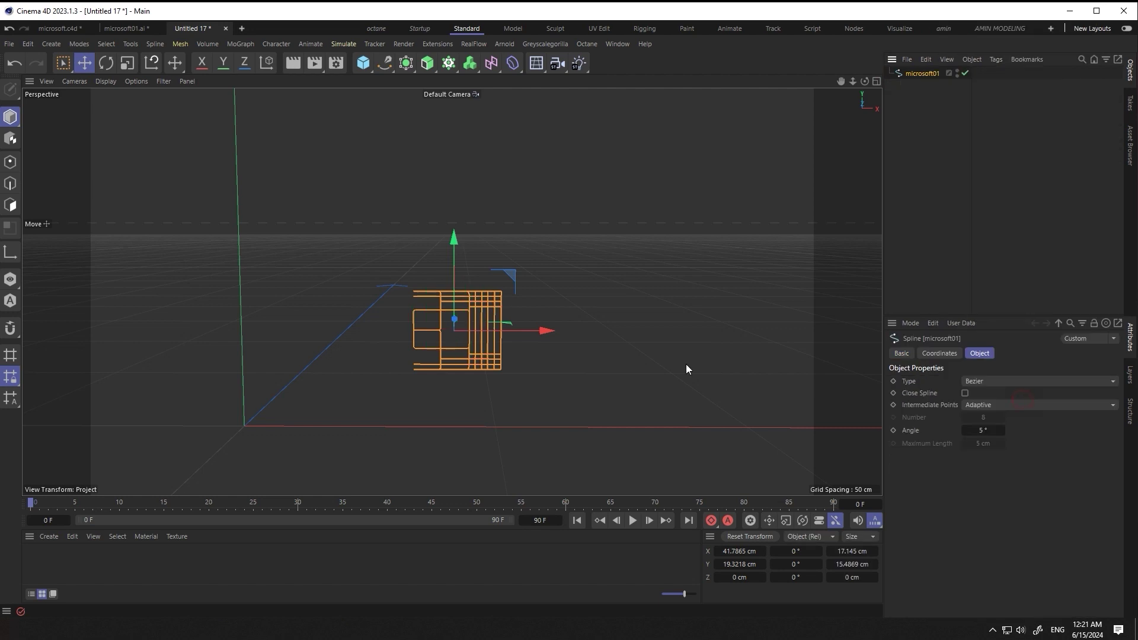
{"action": "scroll", "coordinate": [451, 338], "scroll_direction": "up", "scroll_amount": 4}
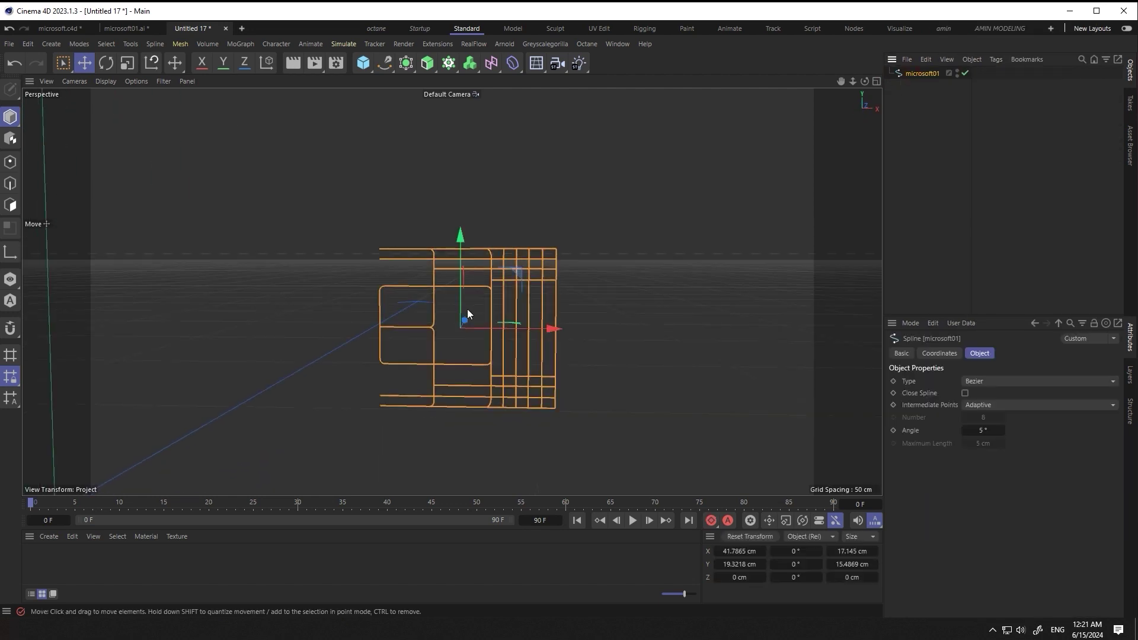
{"action": "key", "text": "ctrl+shift+r"}
{"action": "key", "text": "h"}
{"action": "scroll", "coordinate": [436, 301], "scroll_direction": "up", "scroll_amount": 2}
- Move the spline's axis to its bottom using Axis Center at -100% Y
{"action": "left_click", "coordinate": [128, 44]}
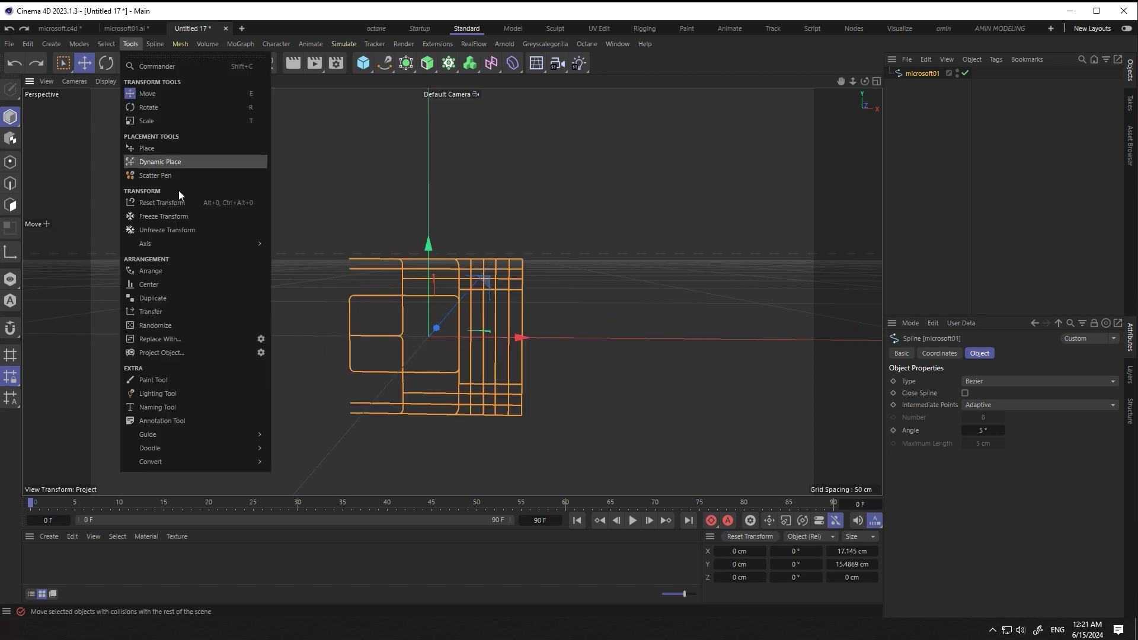
{"action": "left_click", "coordinate": [302, 254]}
{"action": "left_click_drag", "start_coordinate": [304, 255], "coordinate": [248, 272]}
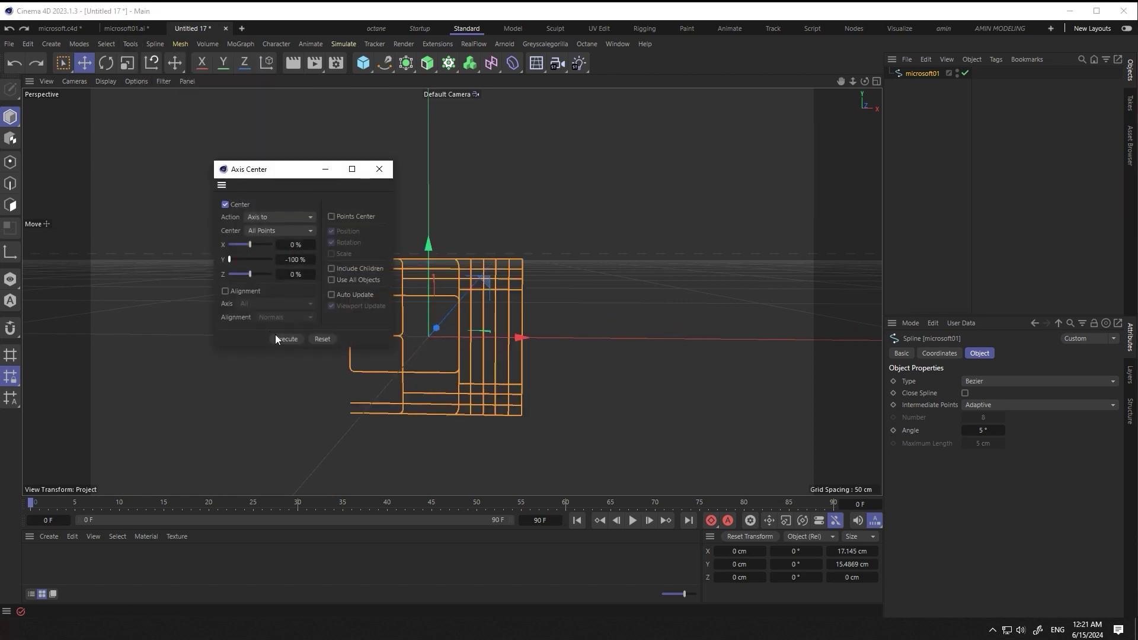
{"action": "left_click", "coordinate": [380, 168]}
{"action": "left_click", "coordinate": [361, 198]}
- Place the microsoft01 spline inside an Extrude generator
{"action": "left_click", "coordinate": [459, 323]}
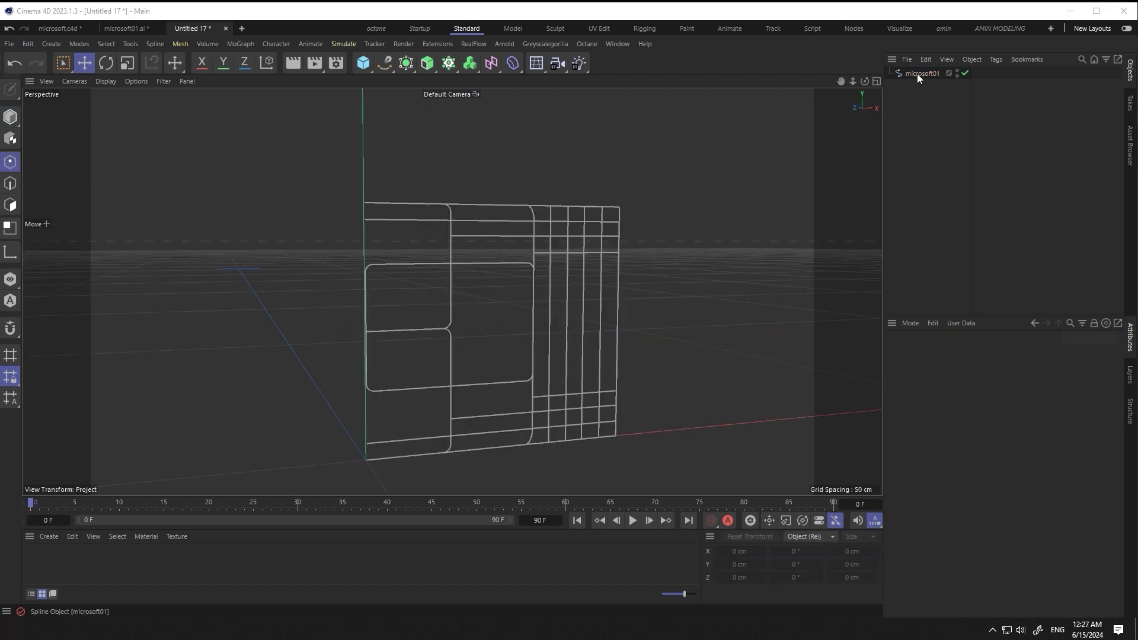
{"action": "left_click", "coordinate": [918, 74]}
{"action": "scroll", "coordinate": [468, 318], "scroll_direction": "up", "scroll_amount": 2}
{"action": "scroll", "coordinate": [468, 322], "scroll_direction": "up", "scroll_amount": 2}
{"action": "scroll", "coordinate": [456, 335], "scroll_direction": "up", "scroll_amount": 2}
{"action": "left_click_drag", "start_coordinate": [450, 345], "coordinate": [441, 98], "text": "alt"}
{"action": "left_click", "coordinate": [432, 69], "text": "alt"}
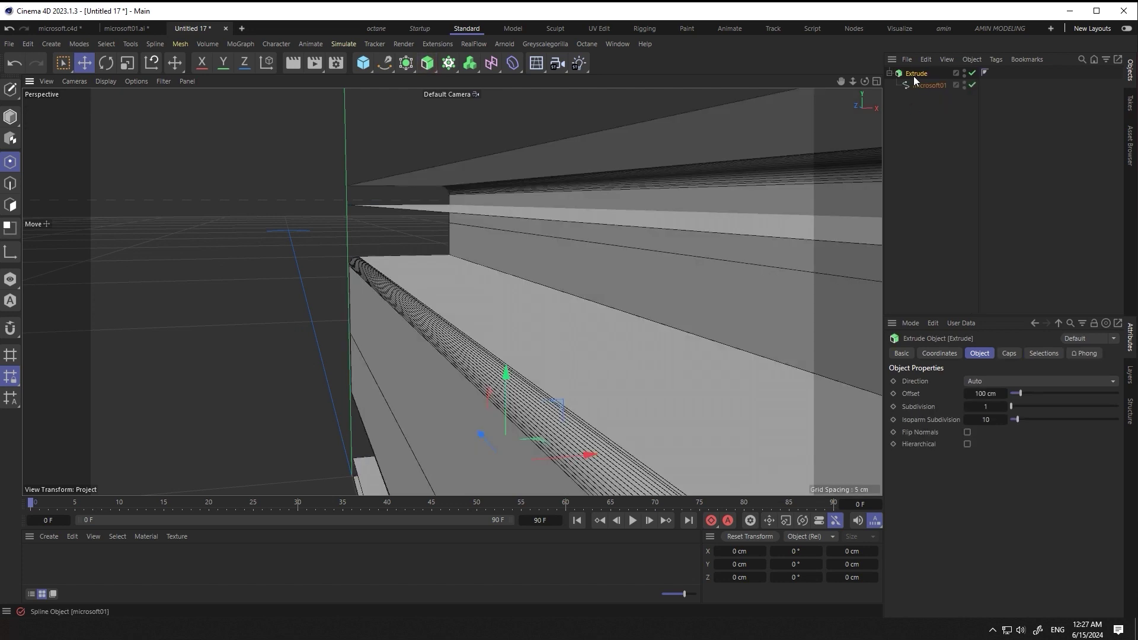
{"action": "type", "text": "3"}
- Give the Extrude a 3 cm offset and 16 isoparm subdivisions, parented under a Cloth Surface
{"action": "key", "text": "Return"}
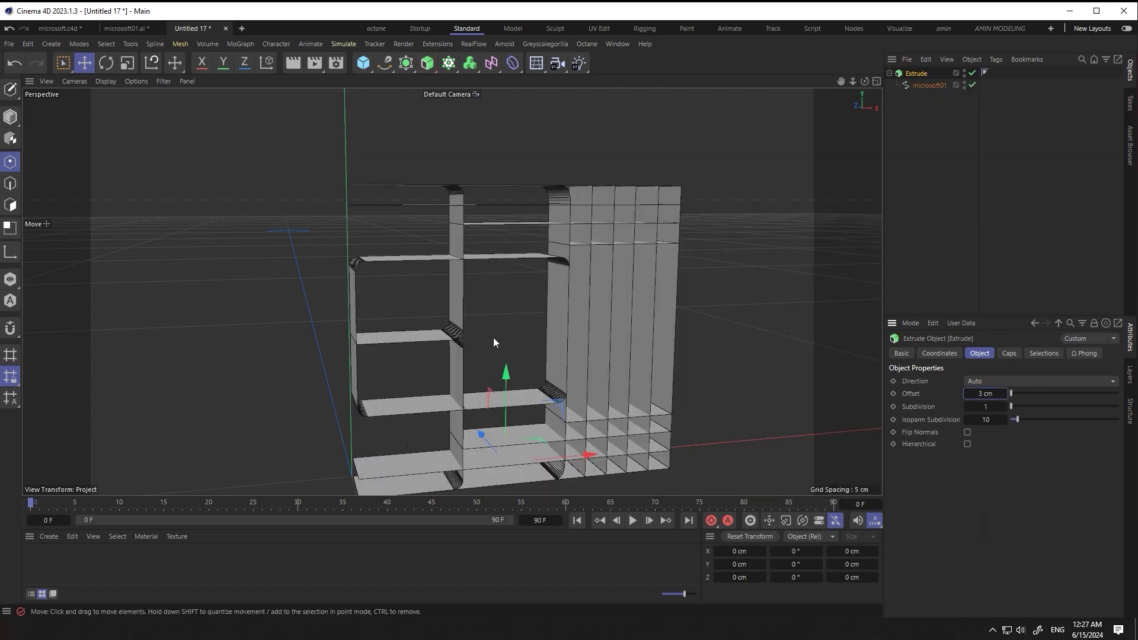
{"action": "left_click_drag", "start_coordinate": [474, 354], "coordinate": [464, 396], "text": "alt"}
{"action": "left_click_drag", "start_coordinate": [1030, 417], "coordinate": [1030, 404]}
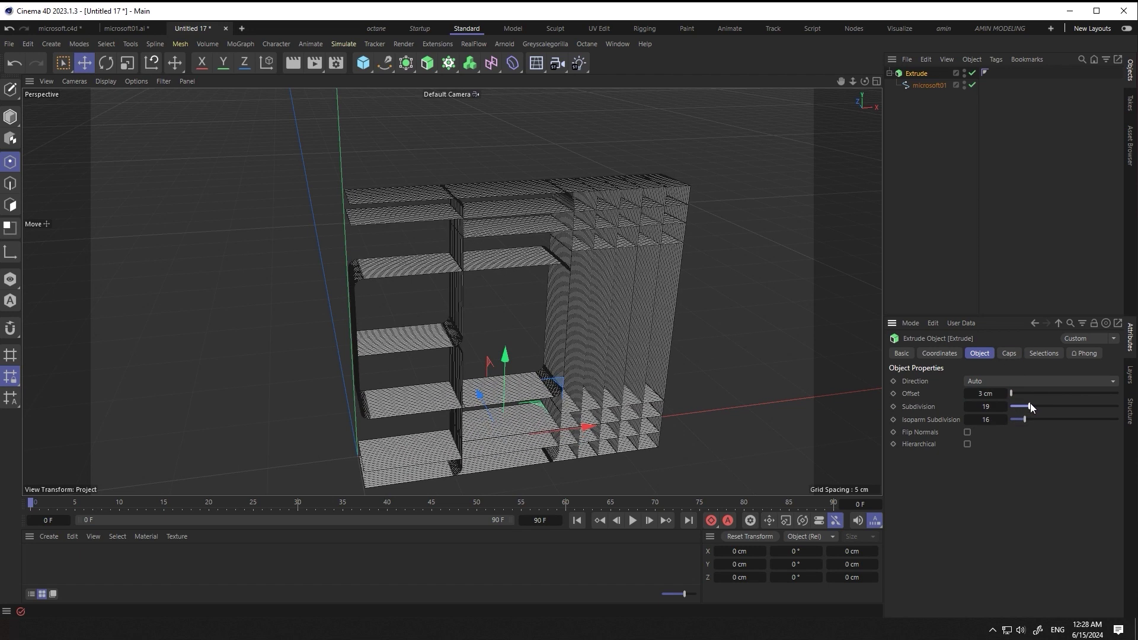
{"action": "left_click", "coordinate": [409, 70]}
{"action": "left_click", "coordinate": [548, 83]}
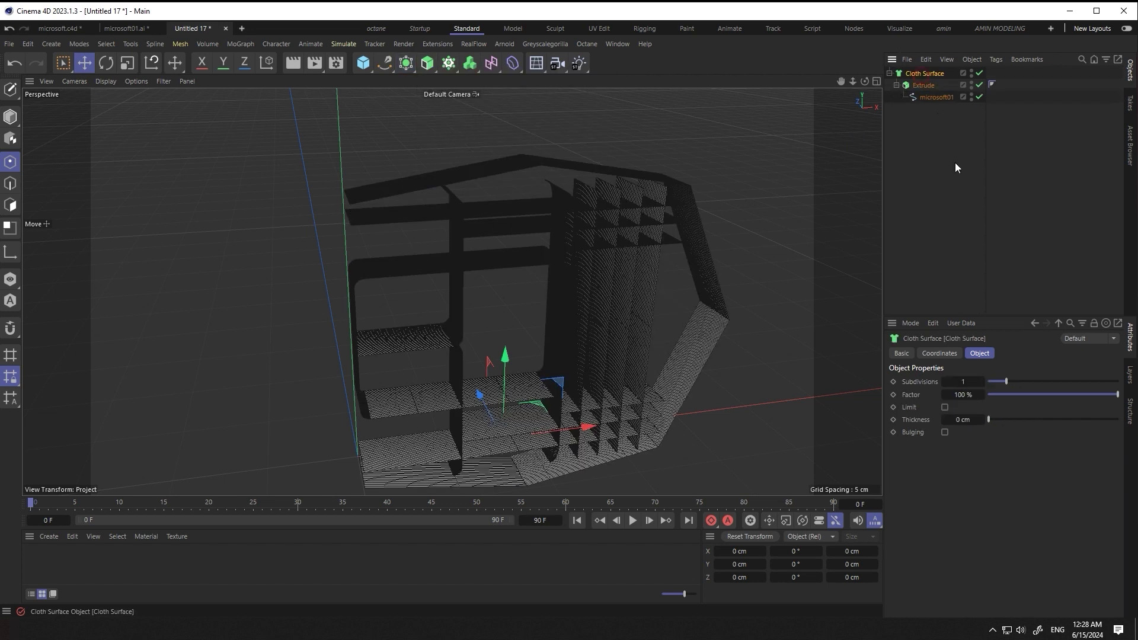
- Set Cloth Surface subdivisions to 0 and thickness to 0.07 cm, leaving Limit off
{"action": "left_click_drag", "start_coordinate": [999, 381], "coordinate": [988, 422]}
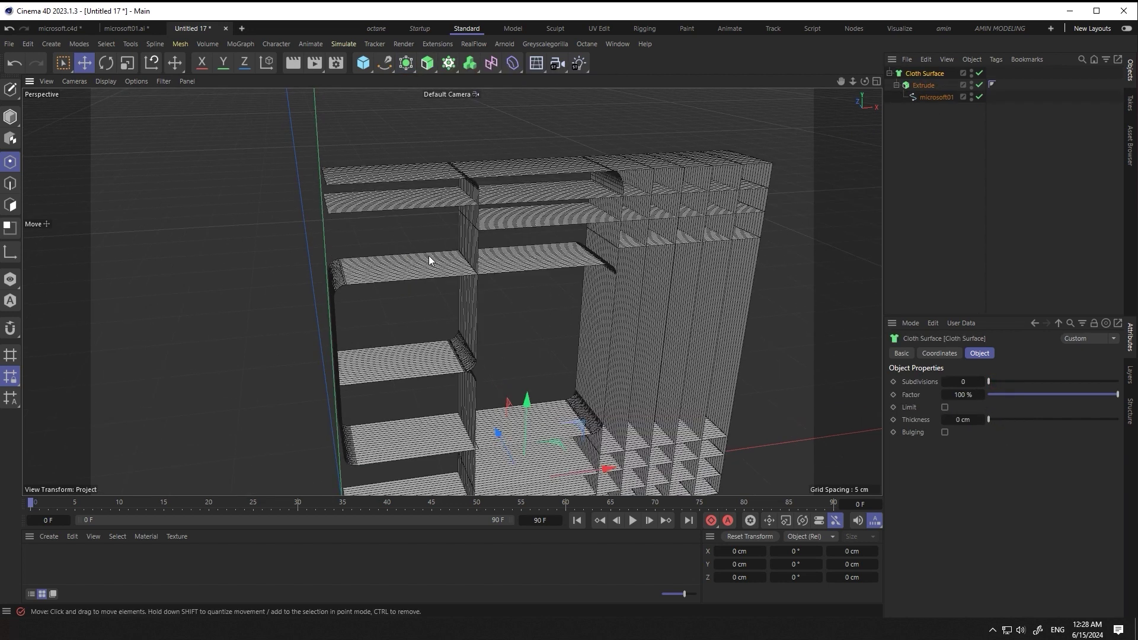
{"action": "scroll", "coordinate": [429, 255], "scroll_direction": "up", "scroll_amount": 3}
{"action": "scroll", "coordinate": [506, 280], "scroll_direction": "up", "scroll_amount": 3}
{"action": "scroll", "coordinate": [506, 281], "scroll_direction": "up", "scroll_amount": 2}
{"action": "left_click_drag", "start_coordinate": [968, 419], "coordinate": [989, 419]}
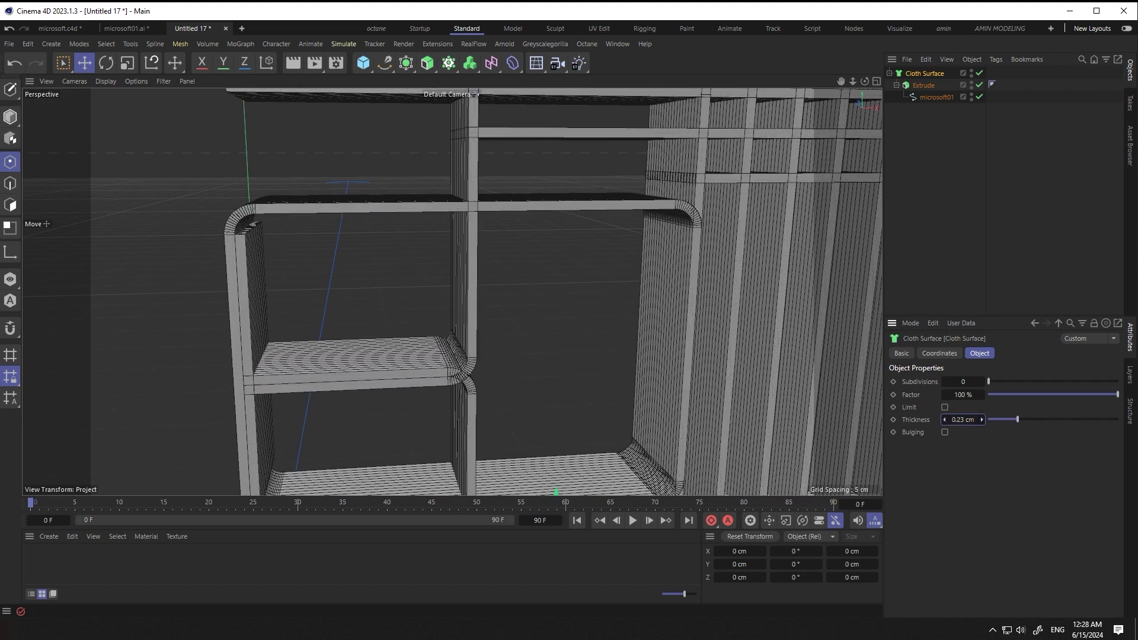
{"action": "scroll", "coordinate": [491, 301], "scroll_direction": "down", "scroll_amount": 3}
{"action": "scroll", "coordinate": [486, 368], "scroll_direction": "down", "scroll_amount": 3}
{"action": "left_click", "coordinate": [944, 407]}
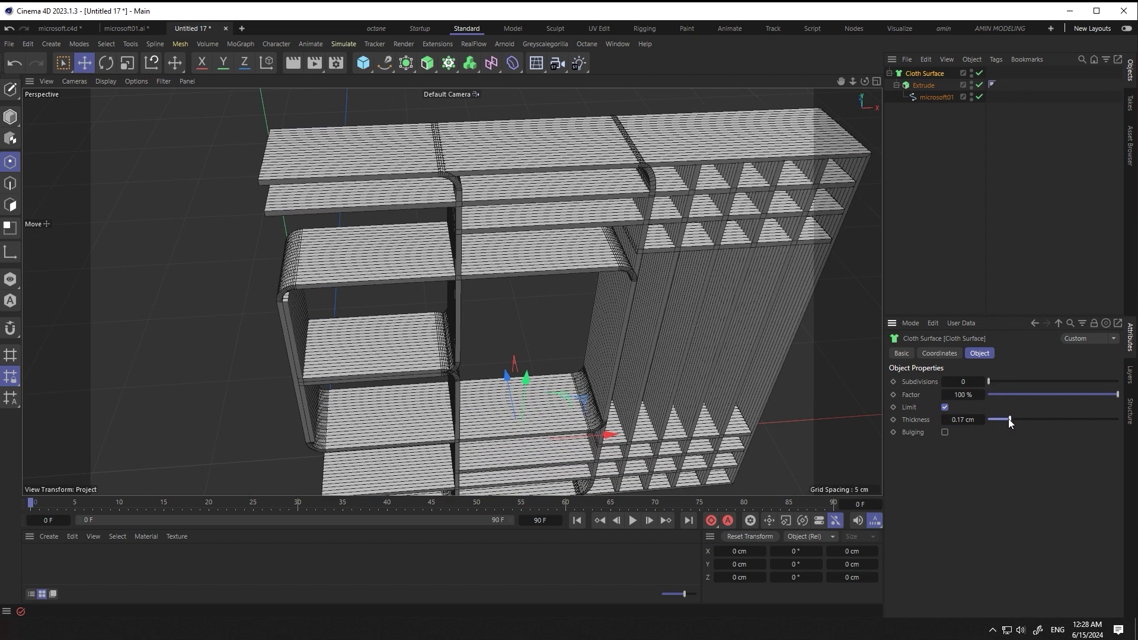
{"action": "left_click", "coordinate": [944, 408]}
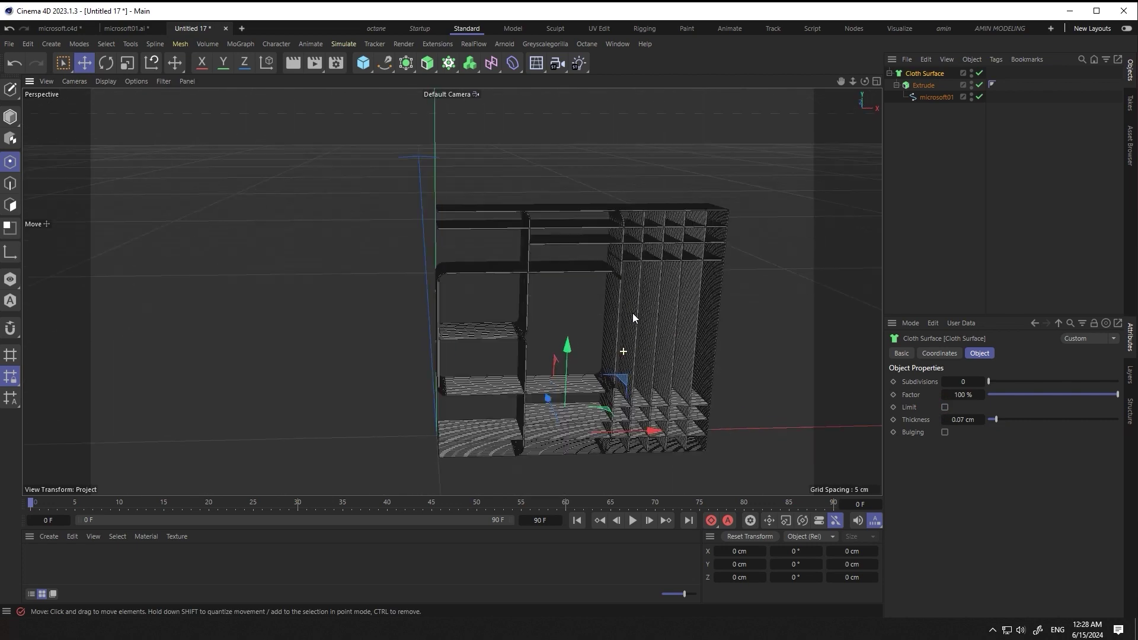
- Orbit and zoom to a frontal view of the shelves
{"action": "left_click_drag", "start_coordinate": [632, 313], "coordinate": [602, 272], "text": "alt"}
{"action": "scroll", "coordinate": [598, 284], "scroll_direction": "up", "scroll_amount": 3}
{"action": "scroll", "coordinate": [599, 283], "scroll_direction": "down", "scroll_amount": 5}
{"action": "scroll", "coordinate": [596, 293], "scroll_direction": "up", "scroll_amount": 4}
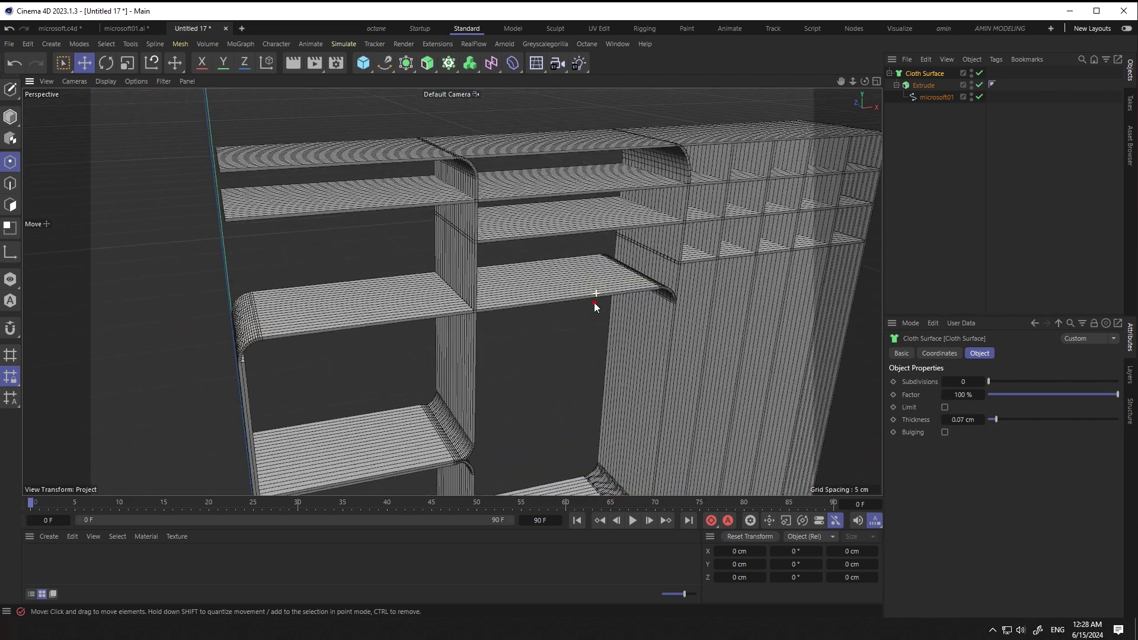
{"action": "scroll", "coordinate": [594, 302], "scroll_direction": "up", "scroll_amount": 2}
{"action": "left_click", "coordinate": [402, 61]}
- Add a Symmetry object with the Cloth Surface as its child to mirror the shelf
{"action": "left_click", "coordinate": [572, 103]}
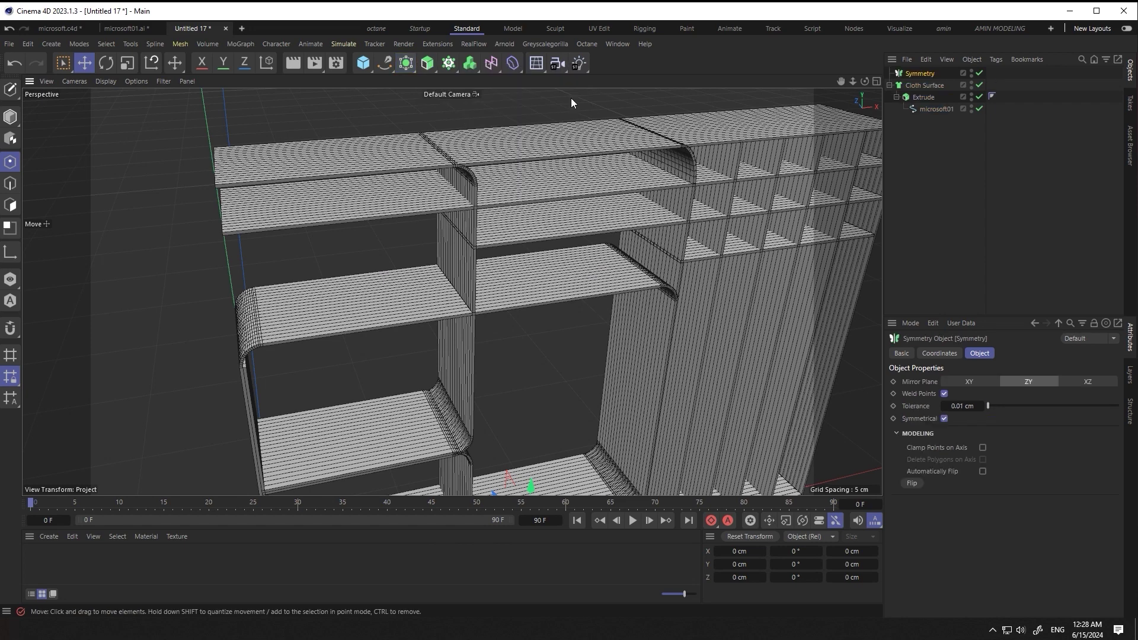
{"action": "left_click_drag", "start_coordinate": [931, 79], "coordinate": [924, 73]}
{"action": "scroll", "coordinate": [499, 269], "scroll_direction": "down", "scroll_amount": 2}
{"action": "scroll", "coordinate": [464, 290], "scroll_direction": "down", "scroll_amount": 3}
{"action": "left_click_drag", "start_coordinate": [464, 289], "coordinate": [384, 277], "text": "alt"}
{"action": "scroll", "coordinate": [384, 279], "scroll_direction": "up", "scroll_amount": 3}
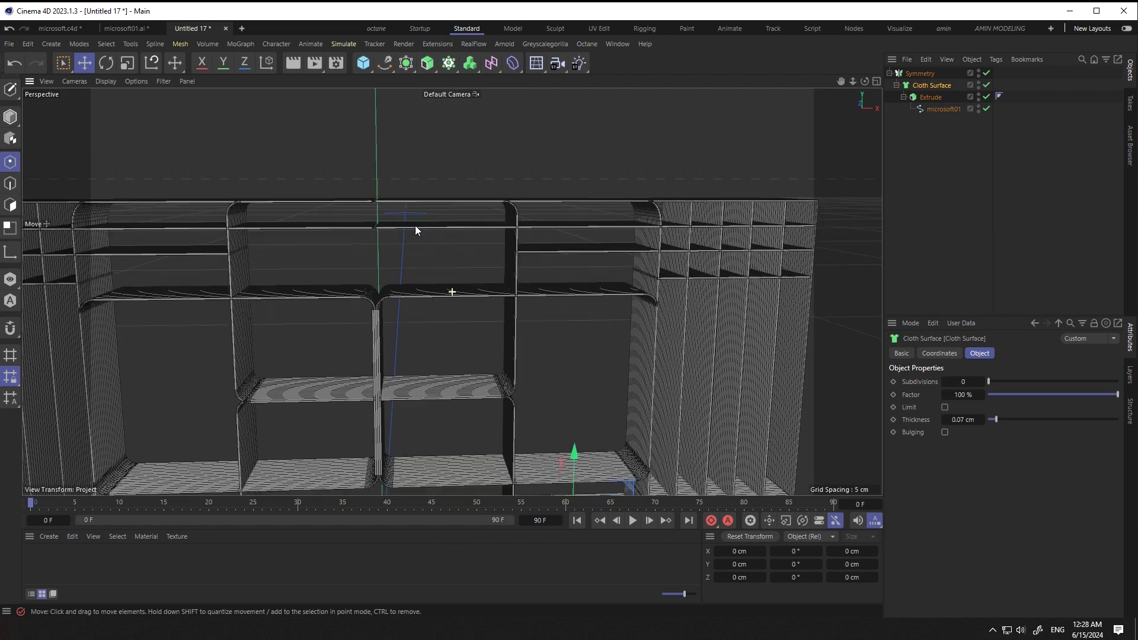
{"action": "scroll", "coordinate": [416, 228], "scroll_direction": "up", "scroll_amount": 3}
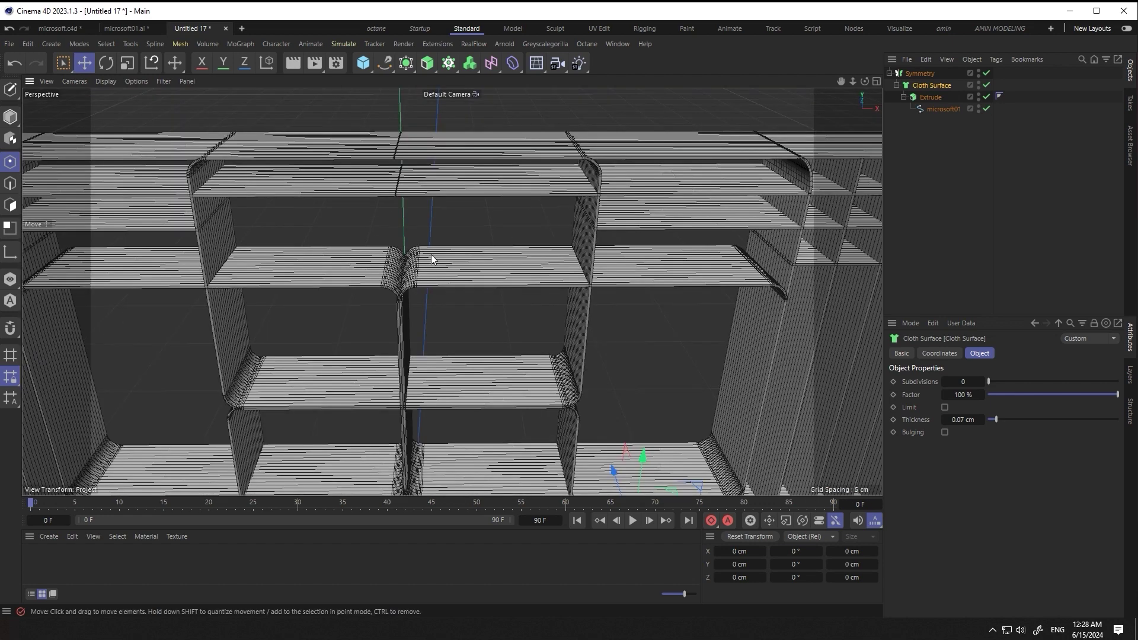
- Switch the viewport display to Gouraud Shading
{"action": "left_click_drag", "start_coordinate": [346, 220], "coordinate": [543, 249], "text": "alt"}
{"action": "left_click", "coordinate": [105, 82]}
{"action": "left_click", "coordinate": [10, 117]}
{"action": "left_click", "coordinate": [106, 81]}
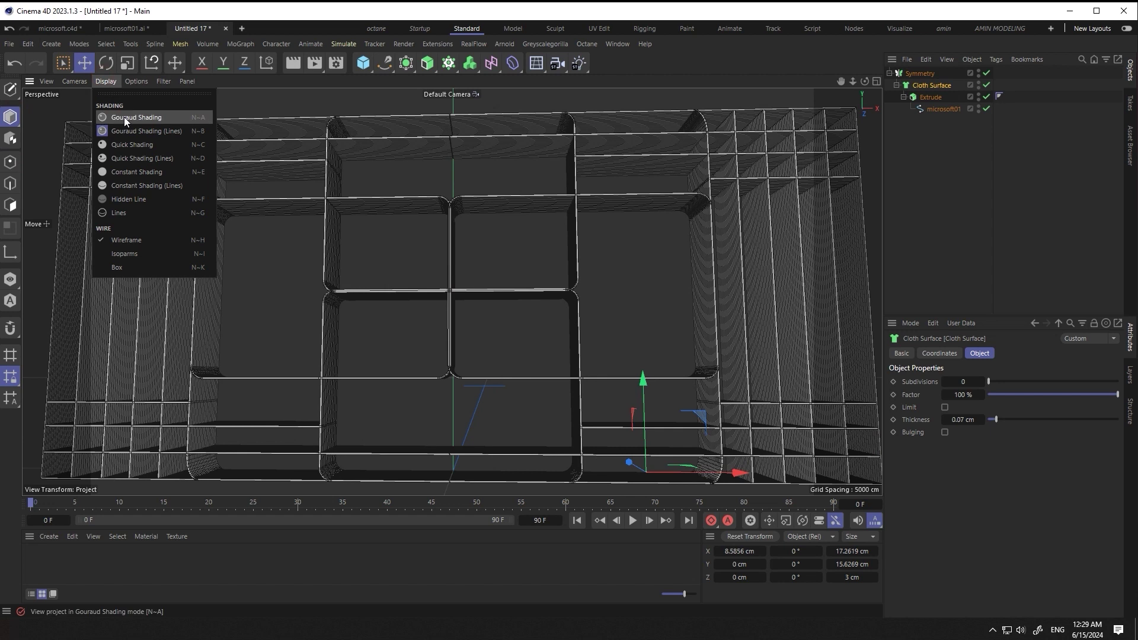
{"action": "left_click", "coordinate": [119, 114]}
- Shift the shelf slightly along X, then select all four shelf objects
{"action": "left_click_drag", "start_coordinate": [704, 417], "coordinate": [687, 420]}
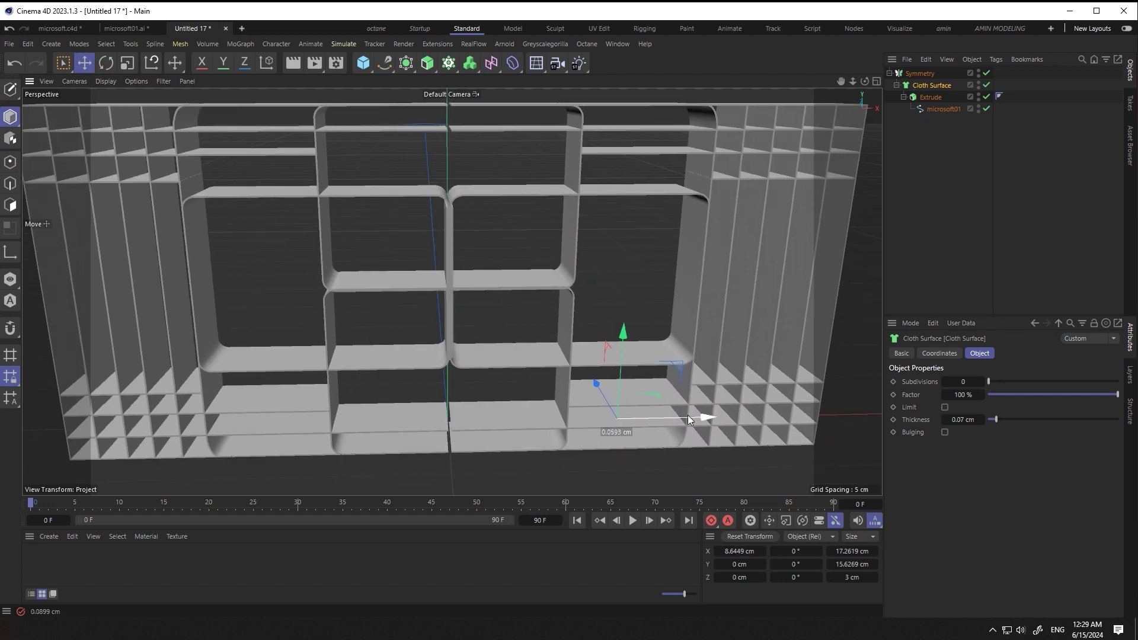
{"action": "scroll", "coordinate": [467, 144], "scroll_direction": "up", "scroll_amount": 3}
{"action": "scroll", "coordinate": [440, 223], "scroll_direction": "up", "scroll_amount": 3}
{"action": "scroll", "coordinate": [436, 267], "scroll_direction": "up", "scroll_amount": 2}
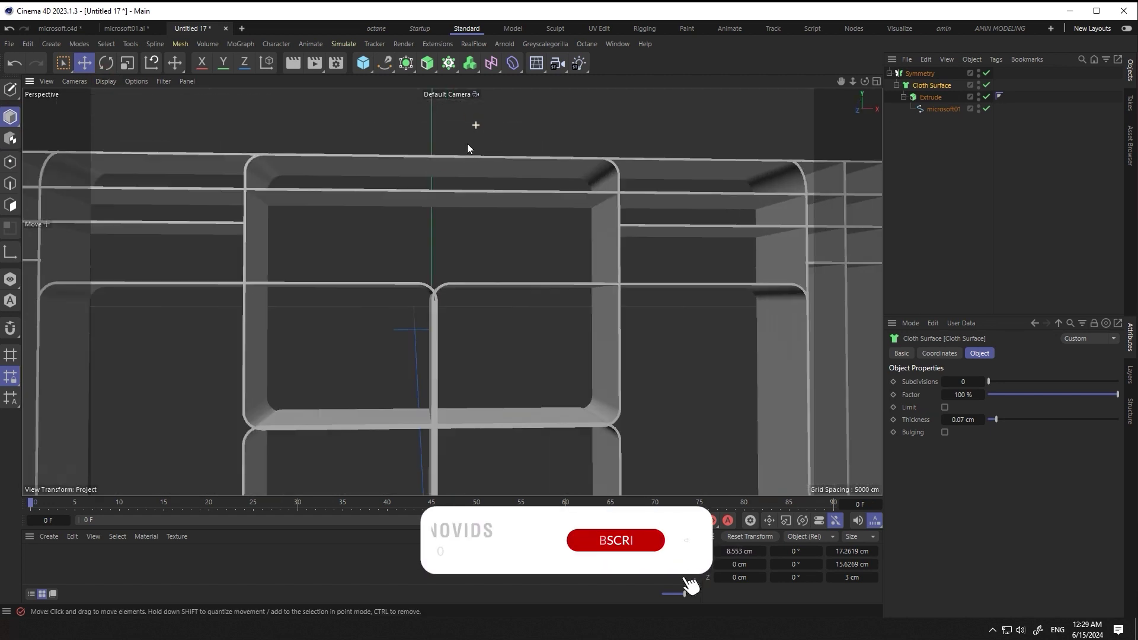
{"action": "scroll", "coordinate": [437, 237], "scroll_direction": "down", "scroll_amount": 3}
{"action": "scroll", "coordinate": [439, 193], "scroll_direction": "down", "scroll_amount": 3}
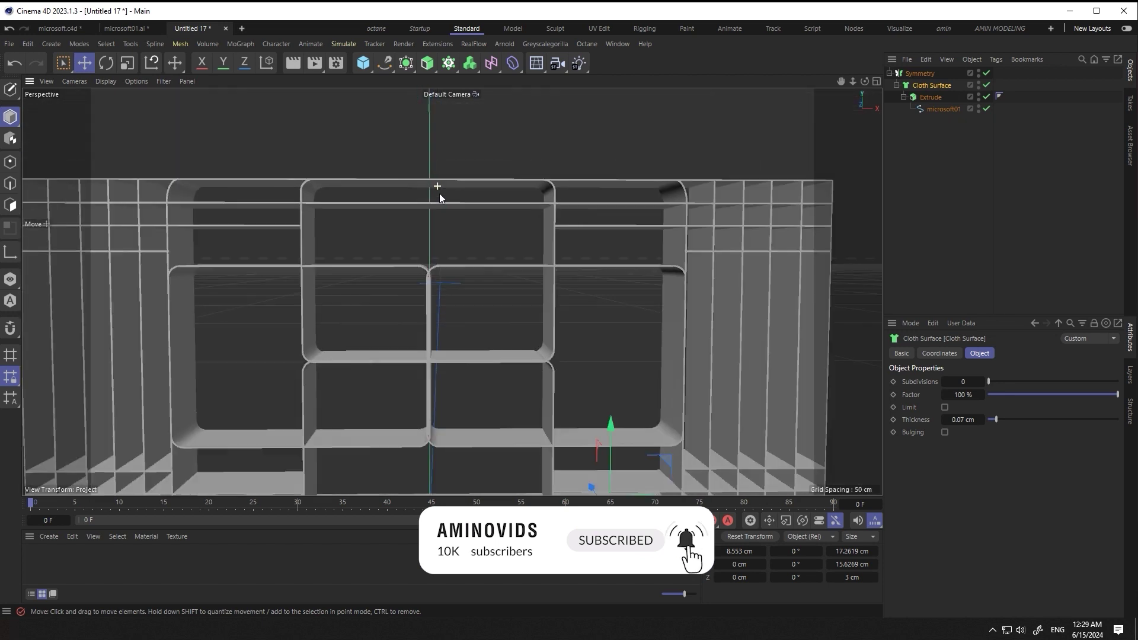
{"action": "scroll", "coordinate": [467, 237], "scroll_direction": "down", "scroll_amount": 3}
{"action": "scroll", "coordinate": [534, 251], "scroll_direction": "down", "scroll_amount": 2}
{"action": "left_click_drag", "start_coordinate": [535, 251], "coordinate": [816, 156], "text": "alt"}
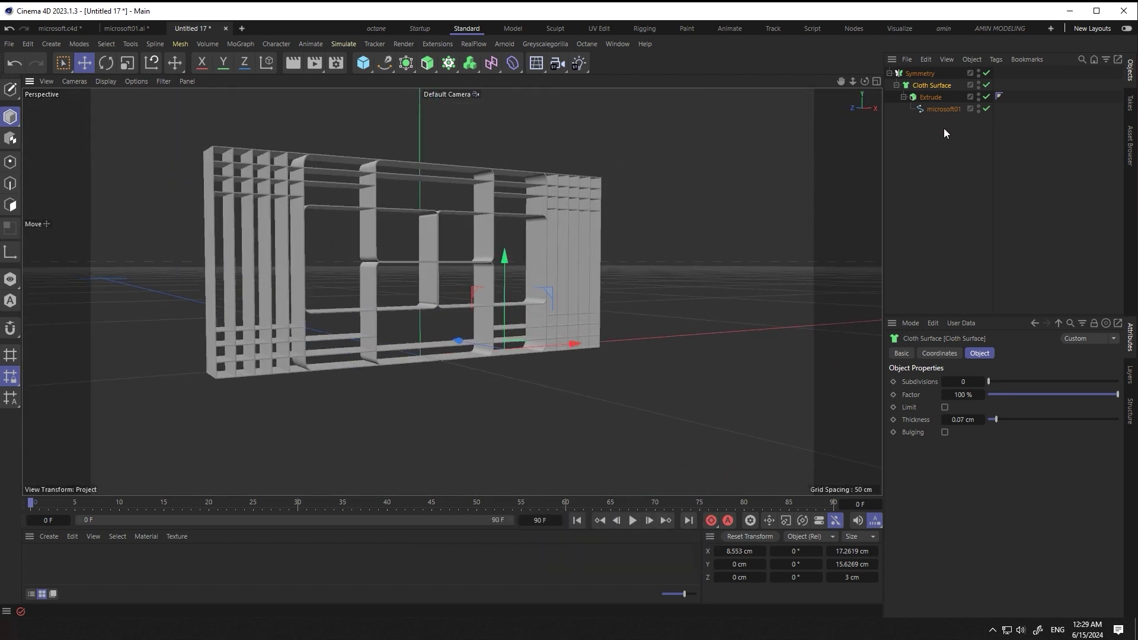
{"action": "left_click_drag", "start_coordinate": [944, 133], "coordinate": [918, 76]}
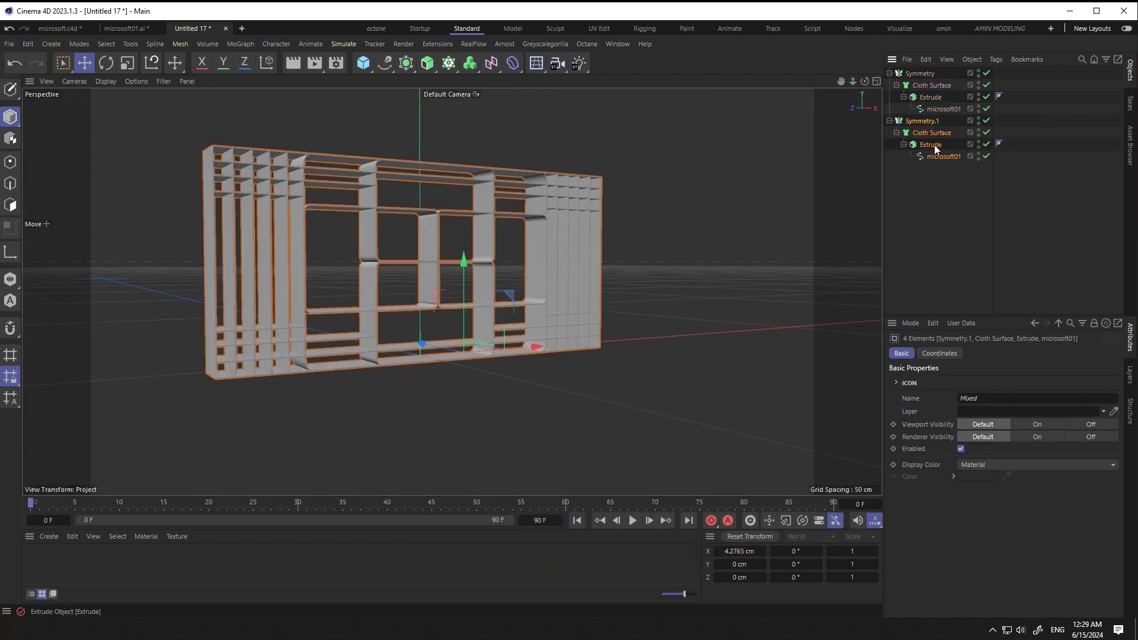
- Collapse the first Symmetry hierarchy into one Extrude object with Connect Objects + Delete
{"action": "left_click", "coordinate": [983, 158]}
{"action": "left_click", "coordinate": [938, 109]}
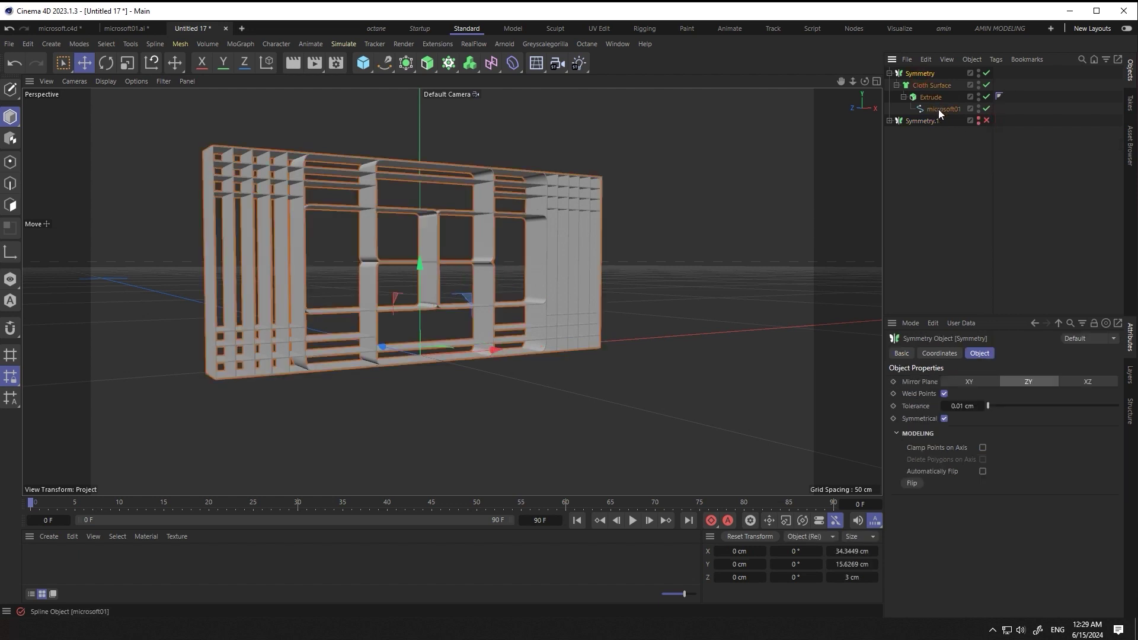
{"action": "right_click", "coordinate": [917, 77]}
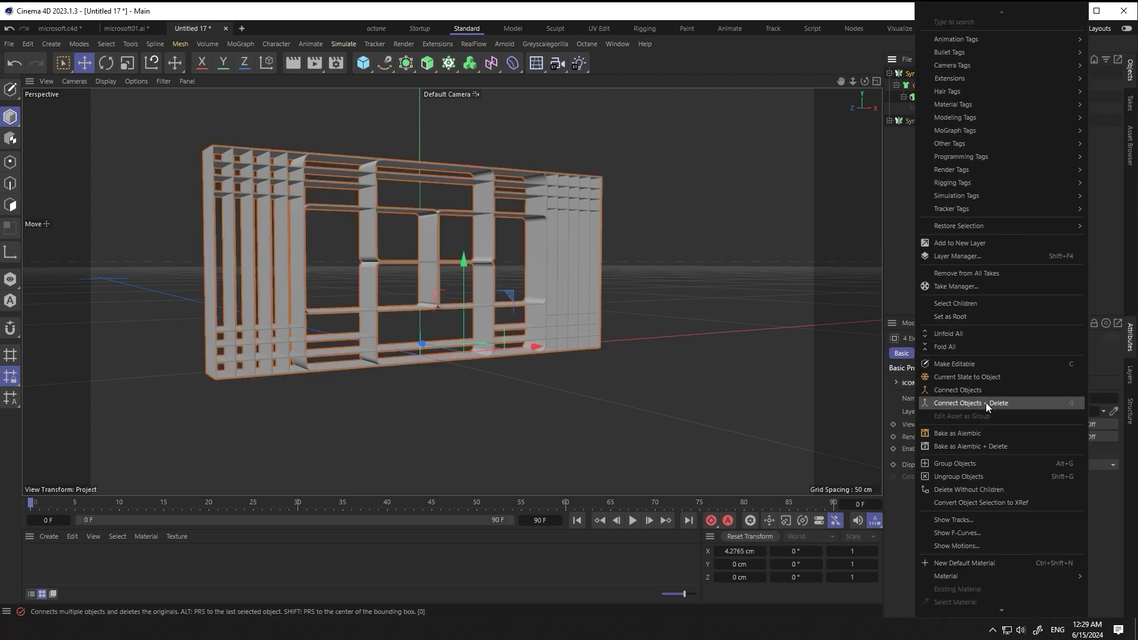
{"action": "left_click", "coordinate": [987, 403]}
- Deselect the merged shelf and switch the viewport display to Lines
{"action": "mouse_move", "coordinate": [446, 248]}
{"action": "left_mouse_down", "text": "alt"}
{"action": "mouse_move", "coordinate": [418, 281]}
{"action": "mouse_move", "coordinate": [762, 179]}
{"action": "left_mouse_up", "text": "alt"}
{"action": "left_click", "coordinate": [762, 179]}
{"action": "left_click", "coordinate": [105, 81]}
{"action": "left_click", "coordinate": [131, 132]}
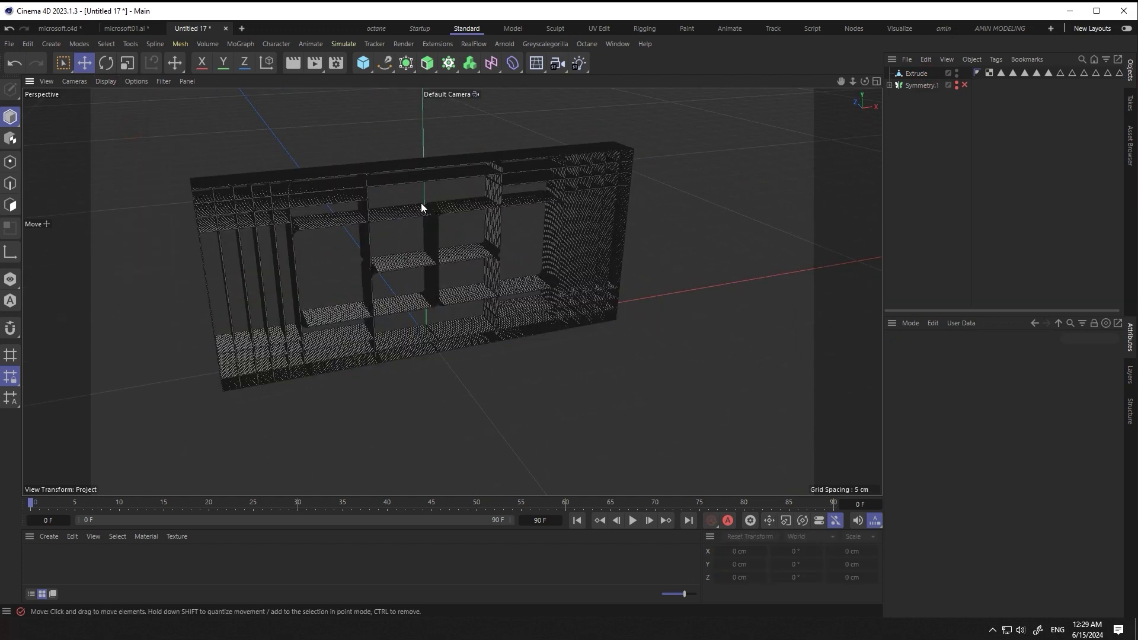
{"action": "scroll", "coordinate": [419, 201], "scroll_direction": "up", "scroll_amount": 3}
{"action": "scroll", "coordinate": [417, 202], "scroll_direction": "up", "scroll_amount": 3}
{"action": "mouse_move", "coordinate": [417, 202]}
{"action": "left_mouse_down", "text": "alt"}
{"action": "mouse_move", "coordinate": [406, 231]}
{"action": "mouse_move", "coordinate": [447, 196]}
{"action": "left_mouse_up", "text": "alt"}
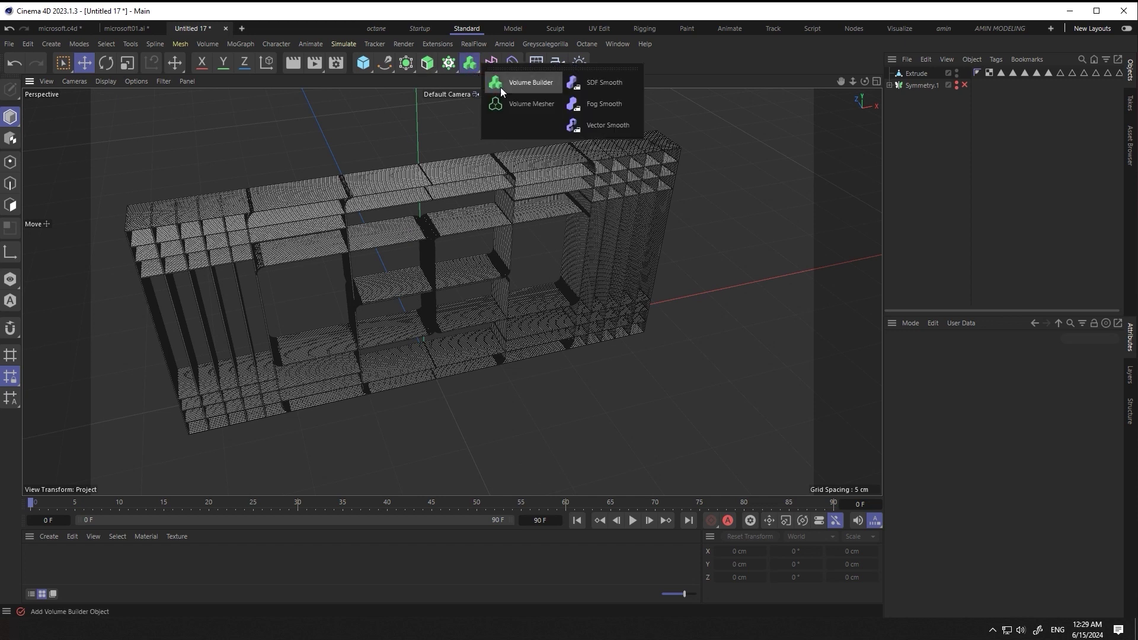
- Put the Extrude inside a new Volume Builder with a 0.2 cm voxel size
{"action": "left_click_drag", "start_coordinate": [472, 73], "coordinate": [501, 87]}
{"action": "left_click_drag", "start_coordinate": [917, 75], "coordinate": [917, 75]}
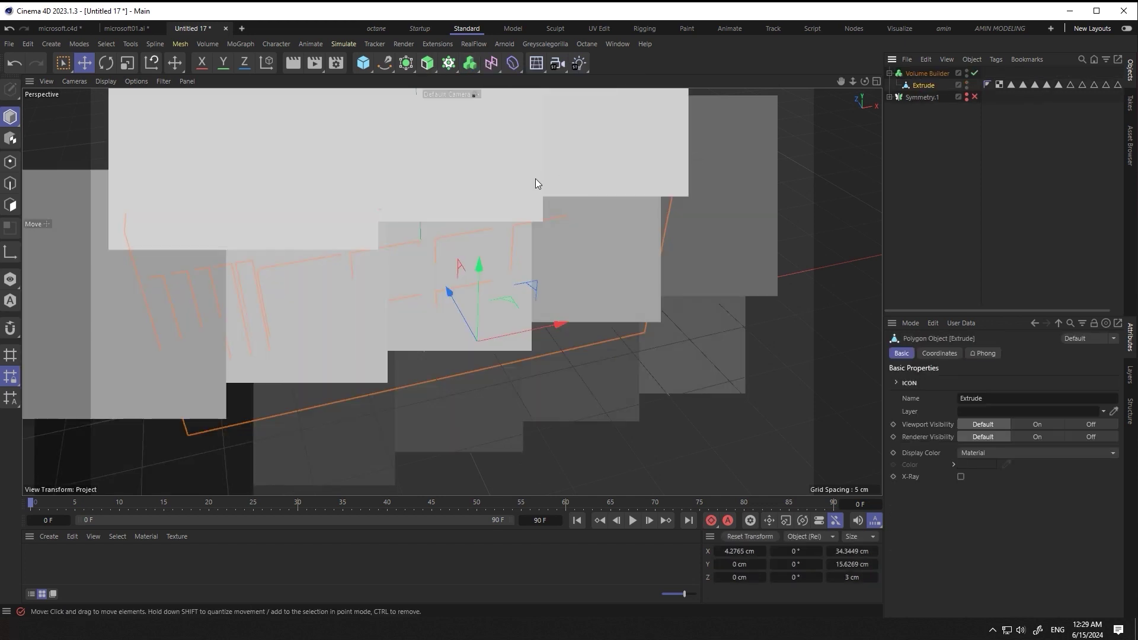
{"action": "left_click", "coordinate": [930, 74]}
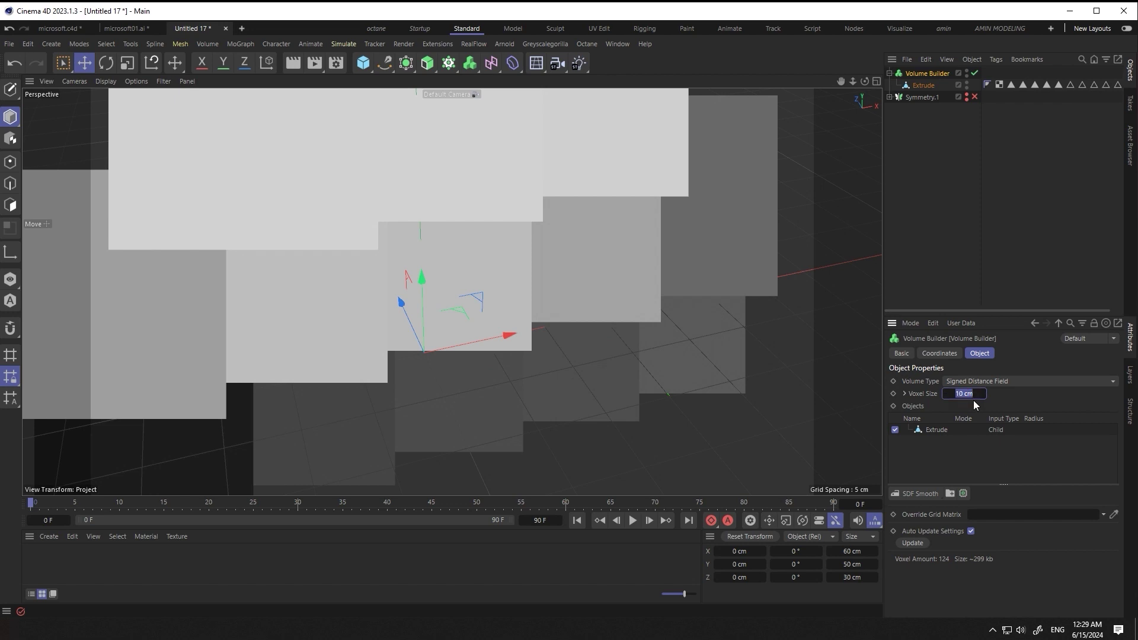
{"action": "type", "text": "0.2"}
{"action": "key", "text": "Return"}
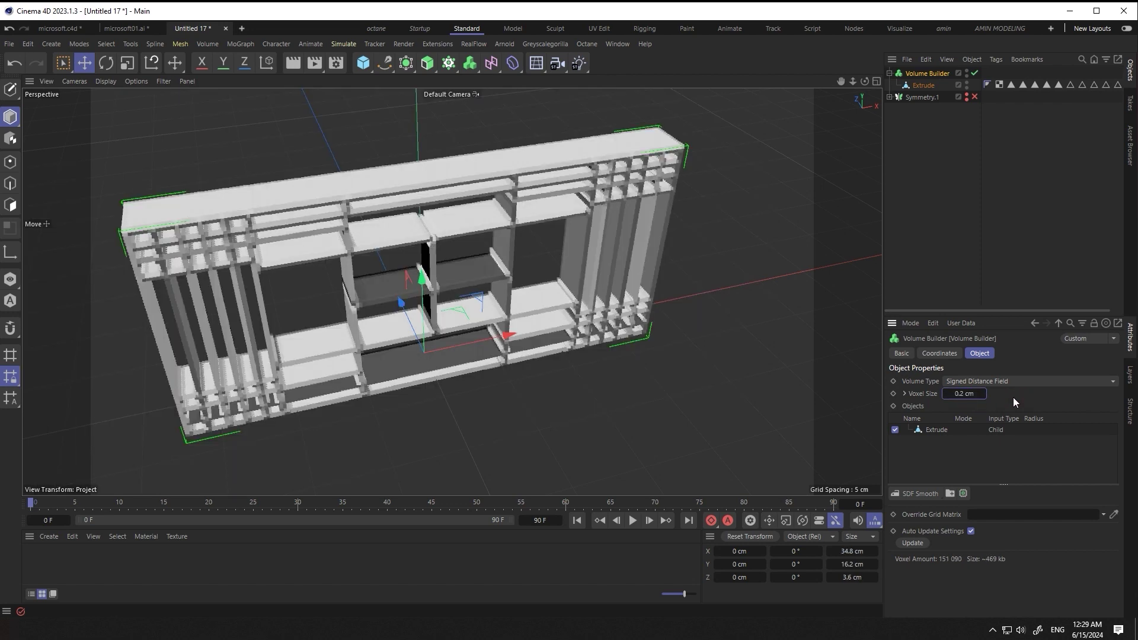
{"action": "scroll", "coordinate": [440, 251], "scroll_direction": "up", "scroll_amount": 3}
{"action": "scroll", "coordinate": [439, 231], "scroll_direction": "up", "scroll_amount": 2}
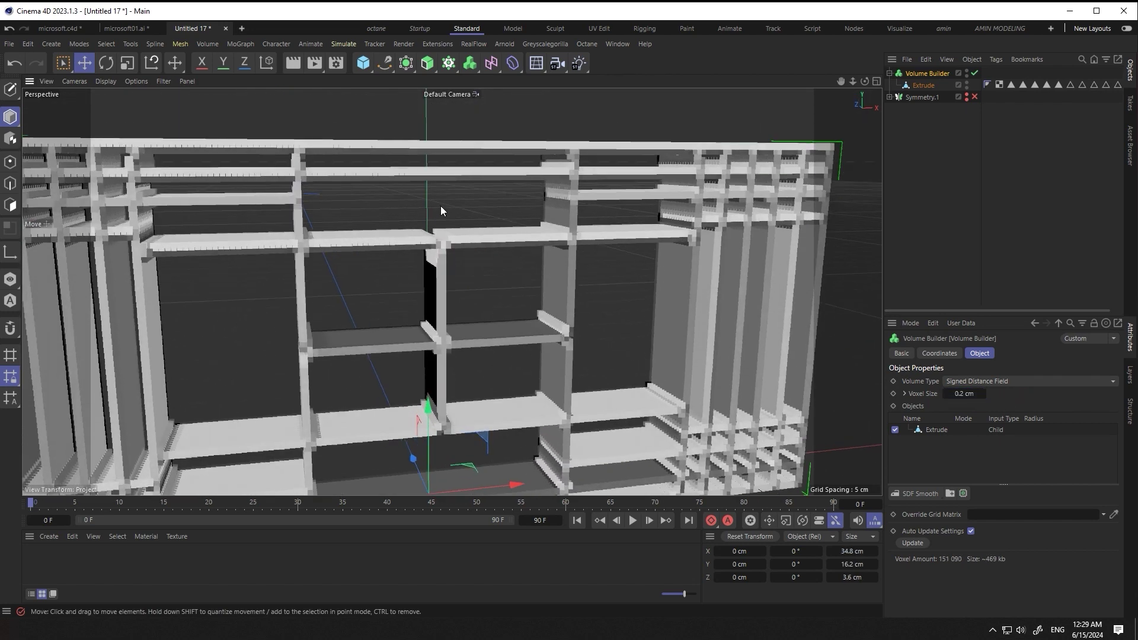
- Wrap the Volume Builder in a Volume Mesher and raise its Voxel Range Threshold
{"action": "left_click", "coordinate": [531, 104]}
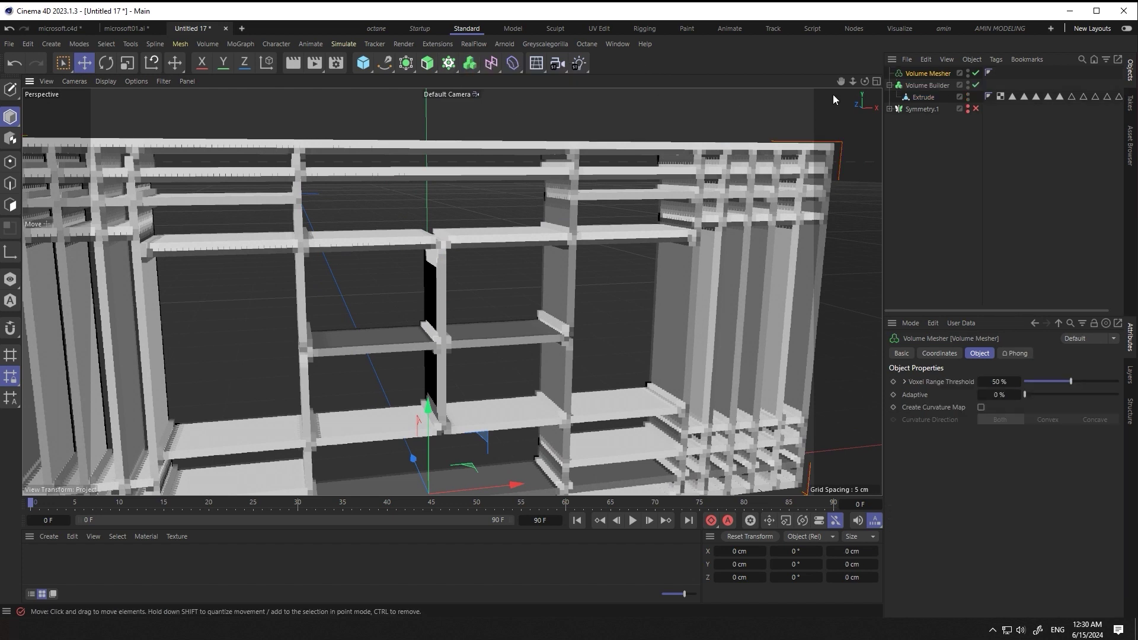
{"action": "left_click_drag", "start_coordinate": [917, 73], "coordinate": [917, 75]}
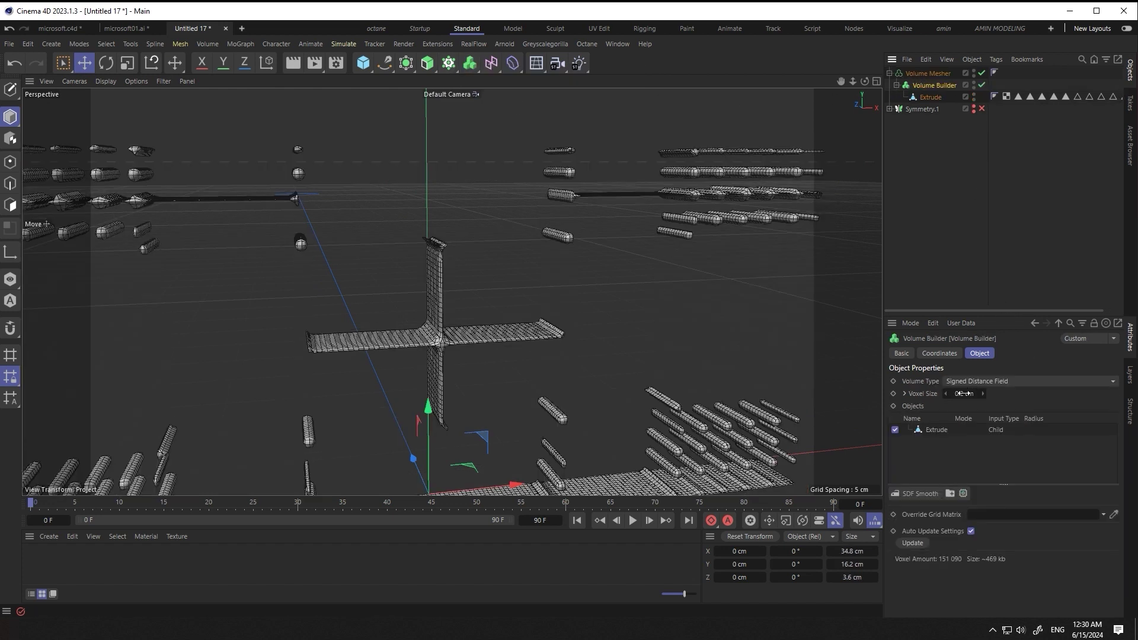
{"action": "left_click", "coordinate": [919, 73]}
{"action": "mouse_move", "coordinate": [1017, 382]}
{"action": "left_mouse_down"}
{"action": "mouse_move", "coordinate": [1043, 382]}
{"action": "mouse_move", "coordinate": [1025, 395]}
{"action": "left_mouse_up"}
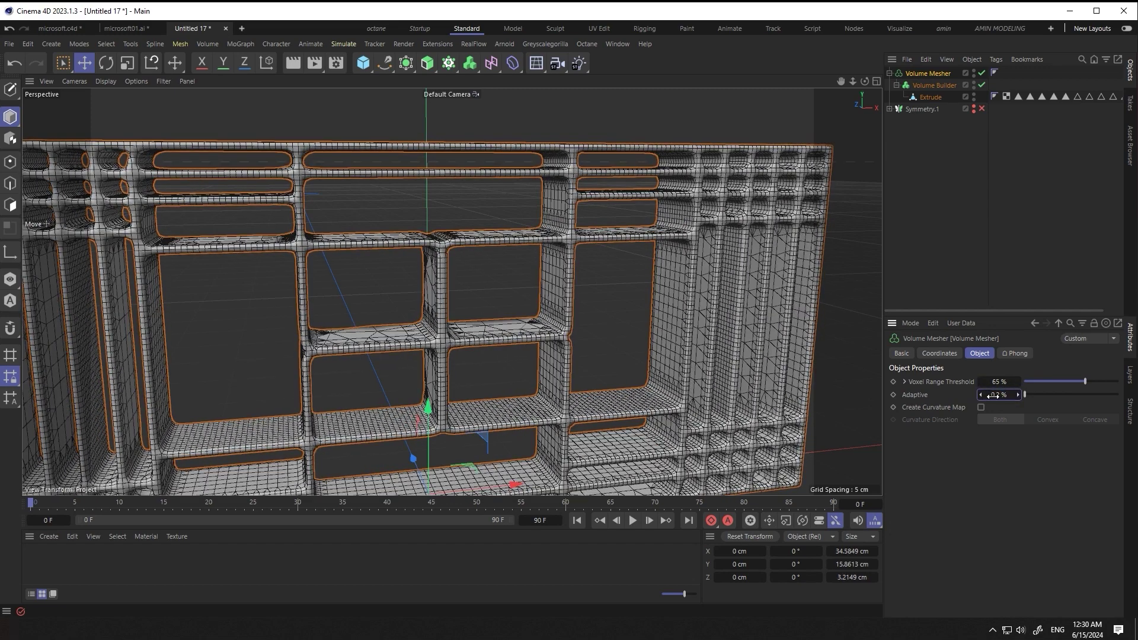
{"action": "left_click", "coordinate": [472, 114]}
{"action": "scroll", "coordinate": [471, 208], "scroll_direction": "down", "scroll_amount": 5}
{"action": "mouse_move", "coordinate": [471, 209]}
{"action": "left_mouse_down", "text": "alt"}
{"action": "mouse_move", "coordinate": [456, 308]}
{"action": "mouse_move", "coordinate": [428, 250]}
{"action": "mouse_move", "coordinate": [756, 181]}
{"action": "left_mouse_up", "text": "alt"}
{"action": "scroll", "coordinate": [449, 249], "scroll_direction": "up", "scroll_amount": 5}
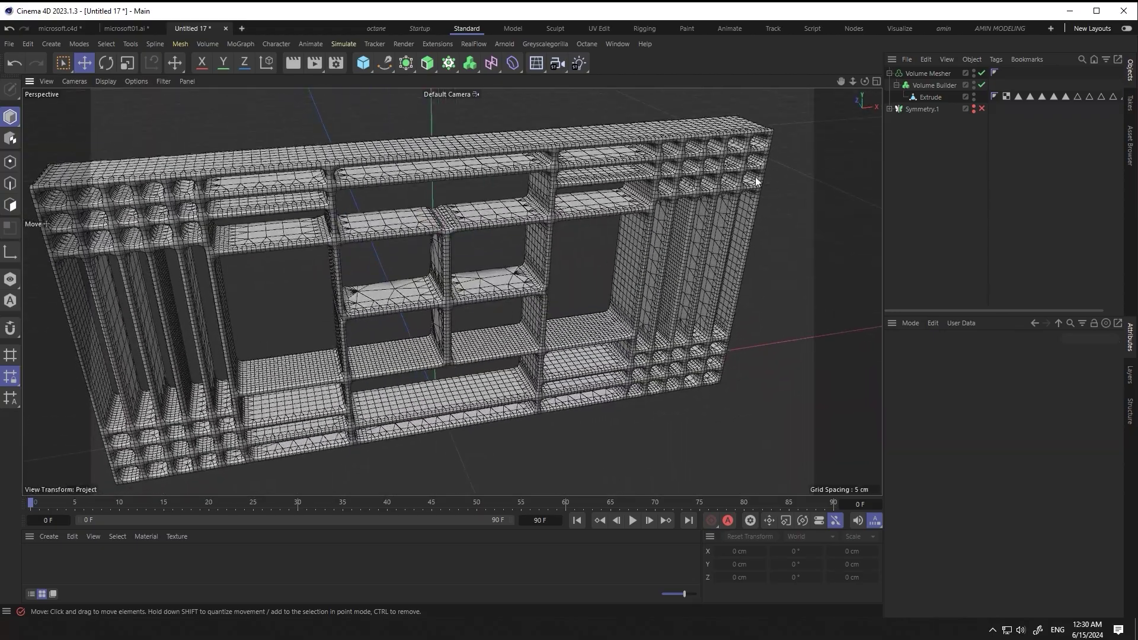
- Test a coarser voxel size and an SDF Smooth filter, reverting to 0.2 cm without smoothing
{"action": "left_click", "coordinate": [931, 74]}
{"action": "left_click", "coordinate": [926, 88]}
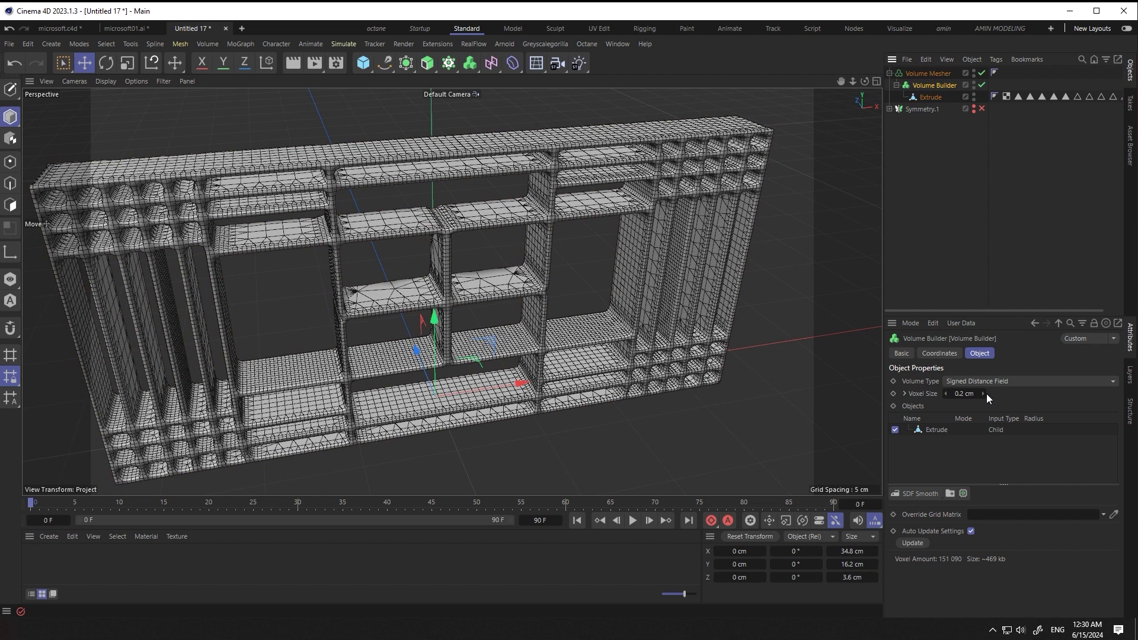
{"action": "left_click", "coordinate": [985, 392]}
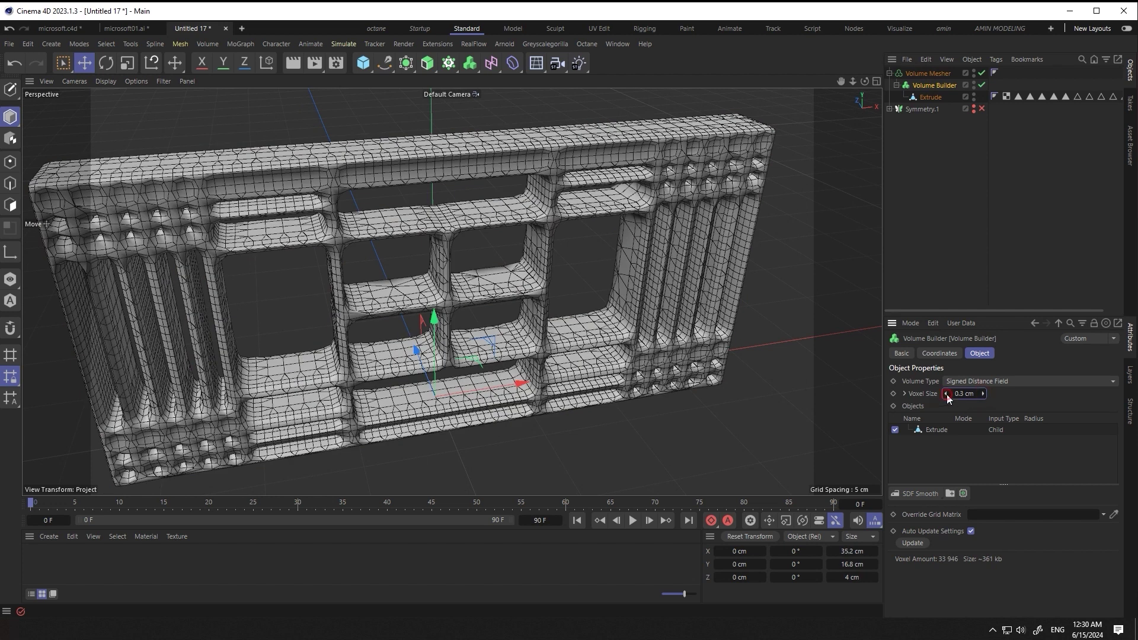
{"action": "left_click", "coordinate": [946, 394]}
{"action": "left_click", "coordinate": [922, 493]}
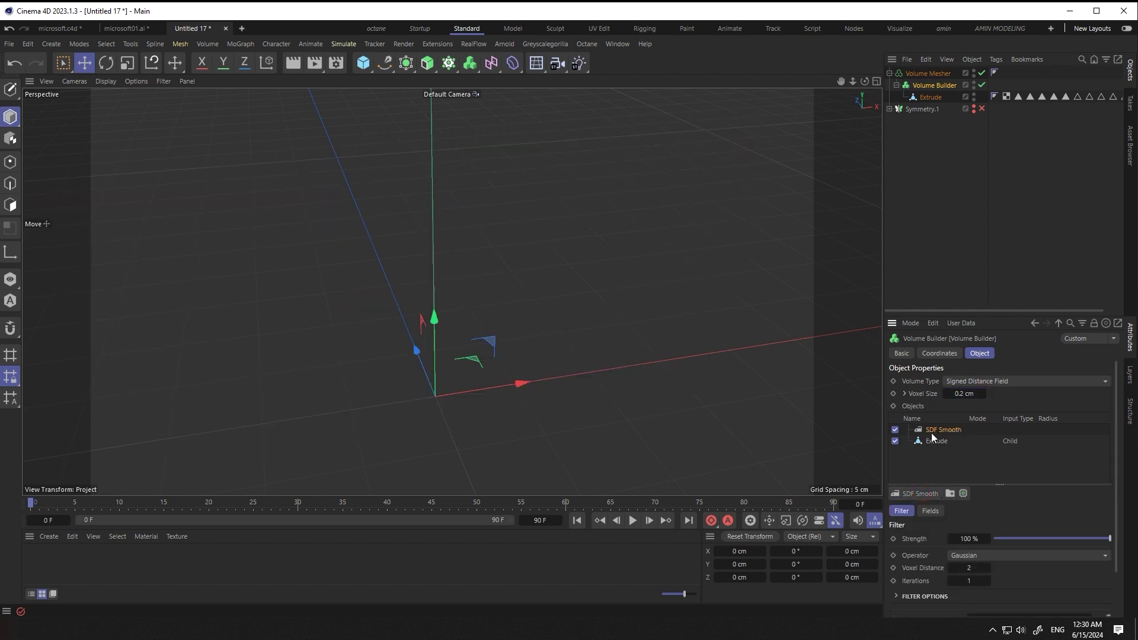
{"action": "left_click_drag", "start_coordinate": [933, 448], "coordinate": [933, 441]}
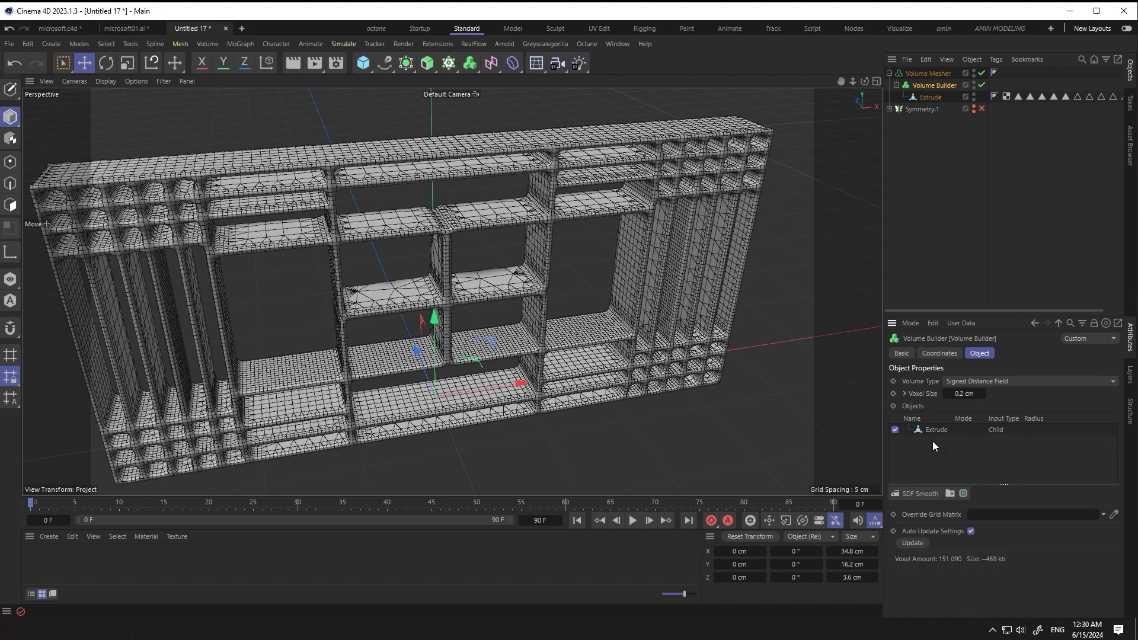
- Set the Volume Mesher's Voxel Range Threshold to 65% and view the whole meshed shelf
{"action": "left_click", "coordinate": [940, 354]}
{"action": "left_click", "coordinate": [979, 353]}
{"action": "left_click", "coordinate": [928, 73]}
{"action": "mouse_move", "coordinate": [1073, 381]}
{"action": "left_mouse_down"}
{"action": "mouse_move", "coordinate": [1124, 391]}
{"action": "mouse_move", "coordinate": [1005, 392]}
{"action": "left_mouse_up"}
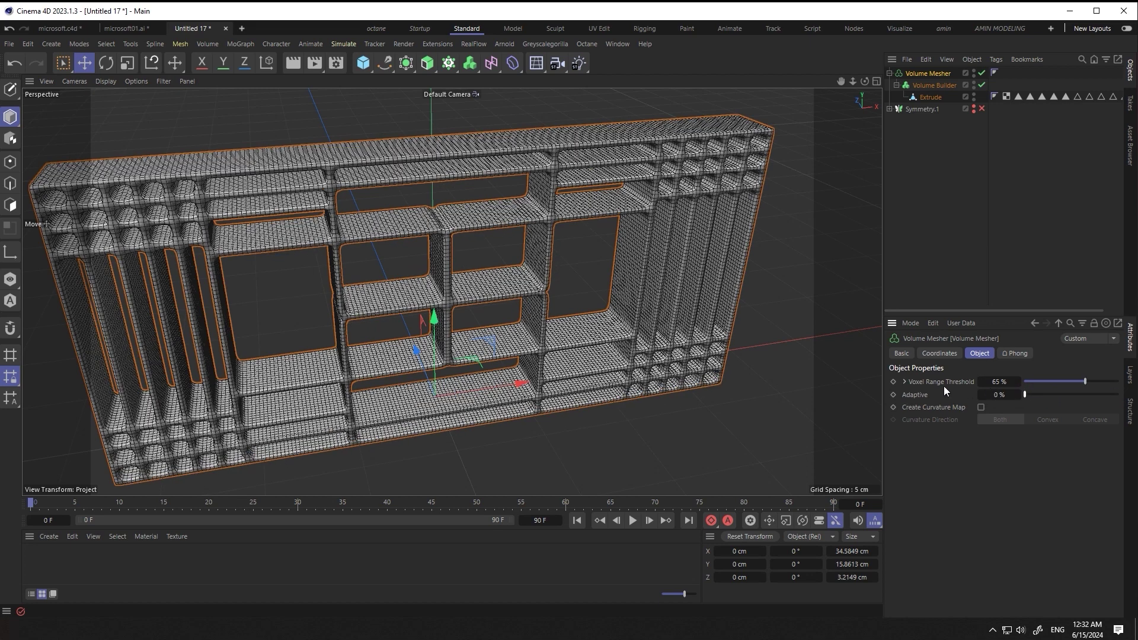
{"action": "left_click", "coordinate": [815, 265]}
{"action": "mouse_move", "coordinate": [814, 264]}
{"action": "left_mouse_down", "text": "alt"}
{"action": "mouse_move", "coordinate": [551, 254]}
{"action": "mouse_move", "coordinate": [507, 232]}
{"action": "mouse_move", "coordinate": [548, 205]}
{"action": "mouse_move", "coordinate": [575, 238]}
{"action": "mouse_move", "coordinate": [543, 229]}
{"action": "mouse_move", "coordinate": [731, 227]}
{"action": "left_mouse_up", "text": "alt"}
{"action": "mouse_move", "coordinate": [586, 261]}
{"action": "left_mouse_down", "text": "alt"}
{"action": "mouse_move", "coordinate": [531, 295]}
{"action": "mouse_move", "coordinate": [828, 122]}
{"action": "left_mouse_up", "text": "alt"}
- Merge the Volume Mesher and its children into one polygon object with Connect Objects + Delete
{"action": "left_click_drag", "start_coordinate": [919, 96], "coordinate": [922, 73]}
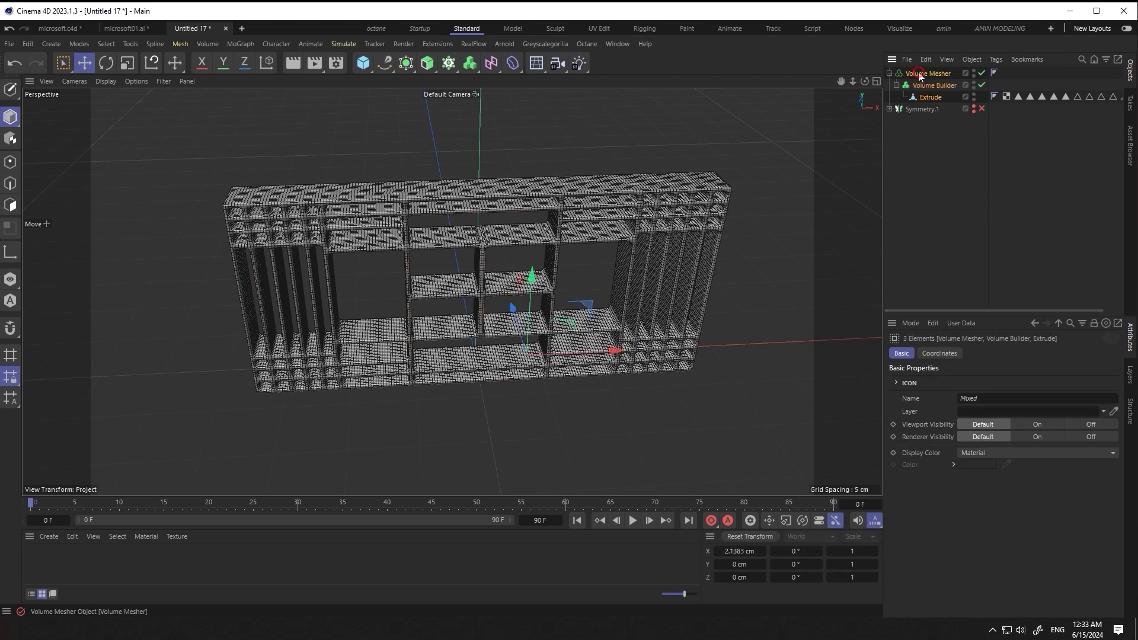
{"action": "right_click", "coordinate": [922, 73]}
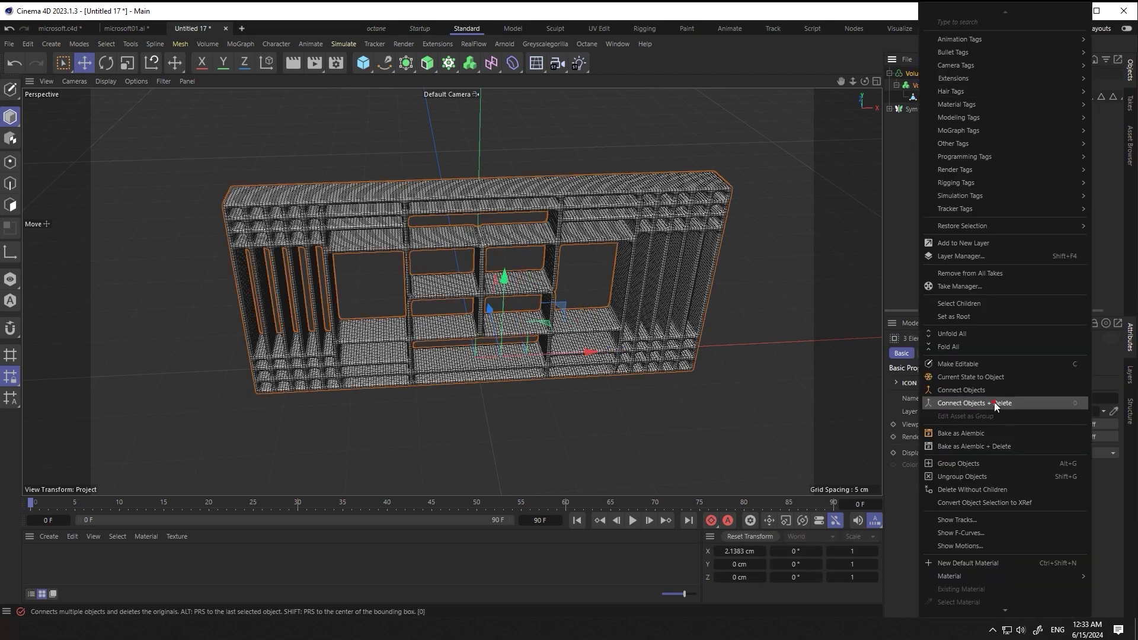
{"action": "left_click", "coordinate": [994, 402]}
{"action": "left_click", "coordinate": [627, 169]}
{"action": "mouse_move", "coordinate": [627, 168]}
{"action": "left_mouse_down", "text": "alt"}
{"action": "mouse_move", "coordinate": [552, 212]}
{"action": "mouse_move", "coordinate": [553, 187]}
{"action": "mouse_move", "coordinate": [538, 253]}
{"action": "mouse_move", "coordinate": [544, 365]}
{"action": "mouse_move", "coordinate": [515, 314]}
{"action": "mouse_move", "coordinate": [527, 354]}
{"action": "mouse_move", "coordinate": [534, 332]}
{"action": "left_mouse_up", "text": "alt"}
{"action": "scroll", "coordinate": [536, 261], "scroll_direction": "down", "scroll_amount": 5}
{"action": "scroll", "coordinate": [537, 272], "scroll_direction": "up", "scroll_amount": 3}
- Rotate the merged Volume Mesher to -90° pitch so the shelf lies flat
{"action": "left_click", "coordinate": [915, 74]}
{"action": "left_click", "coordinate": [958, 354]}
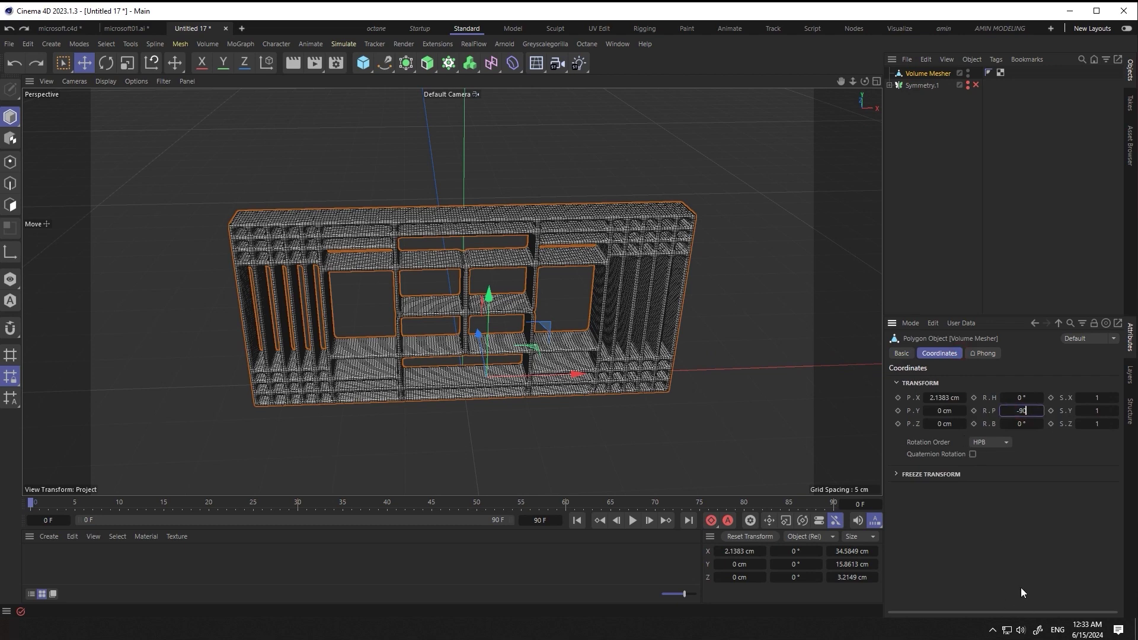
{"action": "key", "text": "Return"}
{"action": "mouse_move", "coordinate": [542, 342]}
{"action": "left_mouse_down", "text": "alt"}
{"action": "mouse_move", "coordinate": [549, 427]}
{"action": "mouse_move", "coordinate": [537, 427]}
{"action": "left_mouse_up", "text": "alt"}
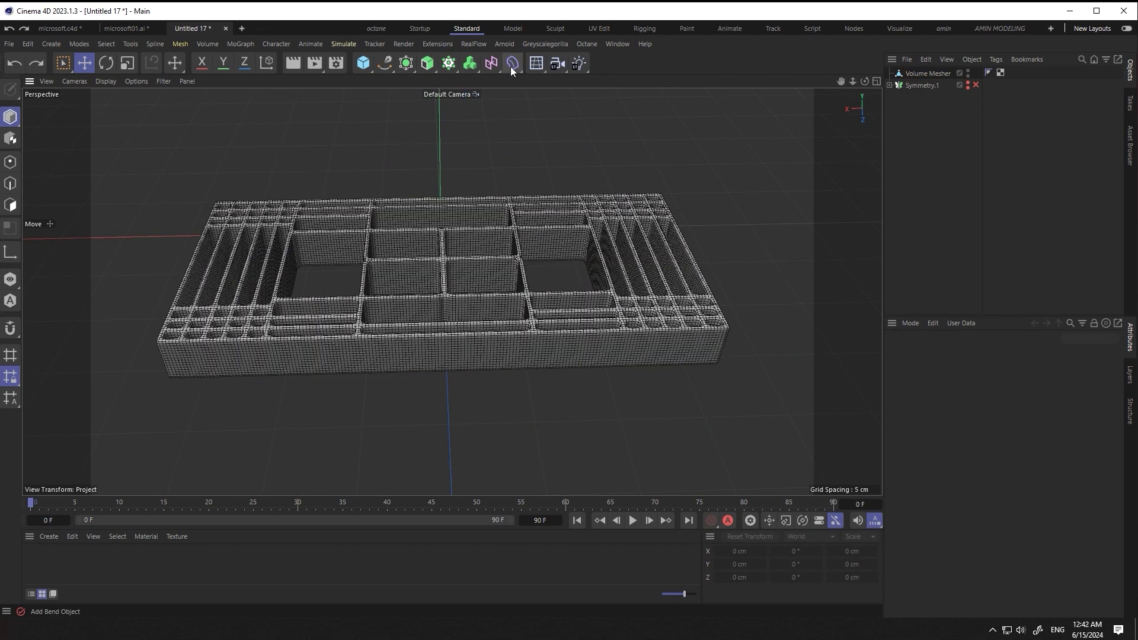
{"action": "left_click", "coordinate": [514, 69]}
- Replace the misplaced Bend with one under Volume Mesher at 70° strength, rotated to curve the shelf
{"action": "key", "text": "ctrl+z"}
{"action": "left_click", "coordinate": [511, 64], "text": "shift"}
{"action": "left_click_drag", "start_coordinate": [487, 224], "coordinate": [499, 293], "text": "alt"}
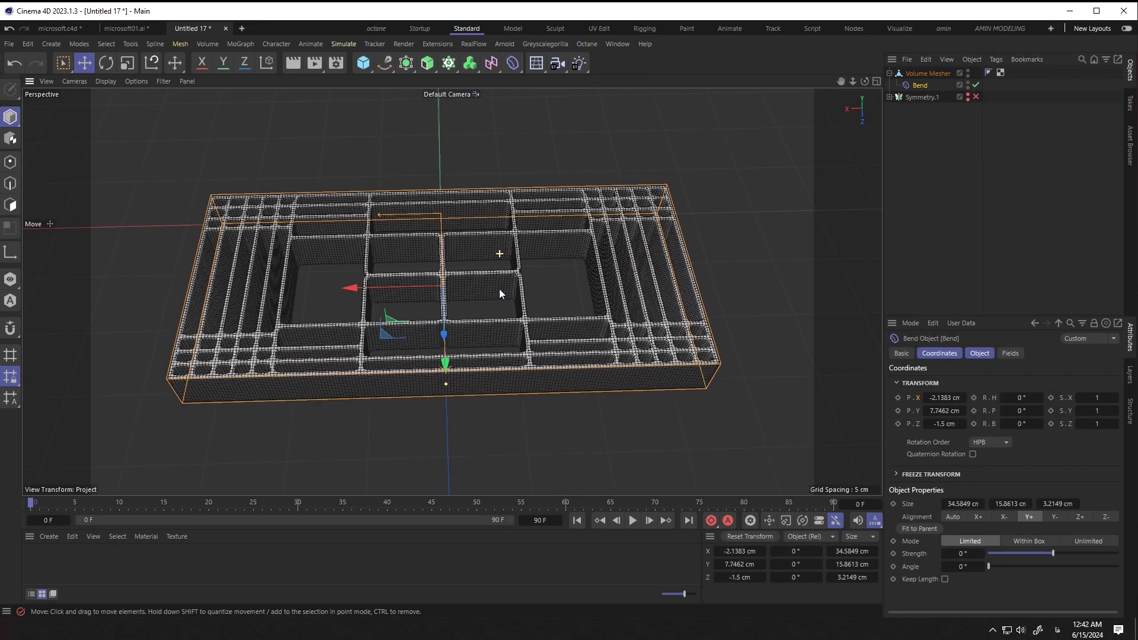
{"action": "left_click_drag", "start_coordinate": [1053, 553], "coordinate": [1065, 554]}
{"action": "left_click_drag", "start_coordinate": [439, 336], "coordinate": [332, 248], "text": "alt"}
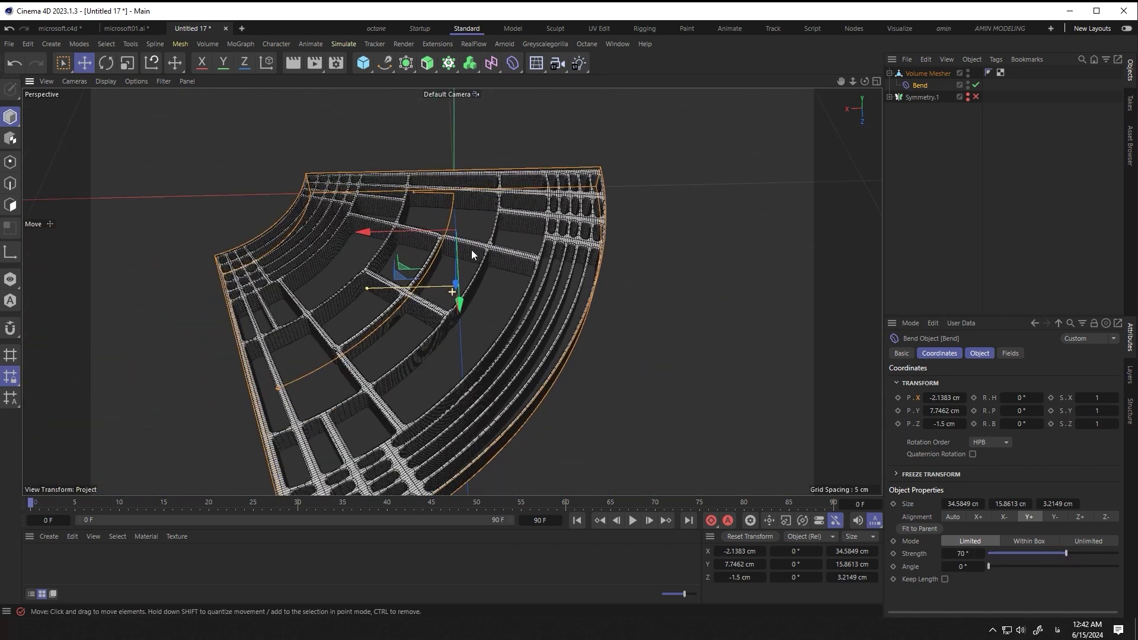
{"action": "mouse_move", "coordinate": [431, 268]}
{"action": "left_mouse_down"}
{"action": "mouse_move", "coordinate": [511, 233]}
{"action": "mouse_move", "coordinate": [500, 243]}
{"action": "mouse_move", "coordinate": [466, 110]}
{"action": "mouse_move", "coordinate": [508, 224]}
{"action": "mouse_move", "coordinate": [465, 275]}
{"action": "left_mouse_up"}
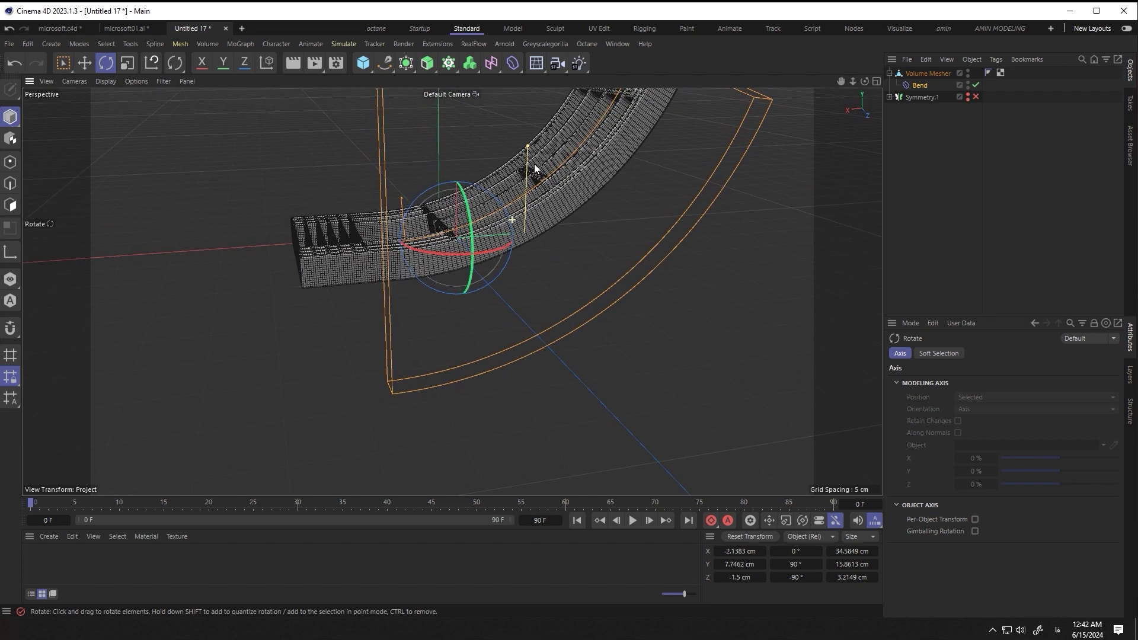
- Raise the Bend strength to about 219° and enlarge its height so the grid curls into a ring
{"action": "left_click", "coordinate": [931, 87]}
{"action": "left_click_drag", "start_coordinate": [1032, 553], "coordinate": [1096, 552]}
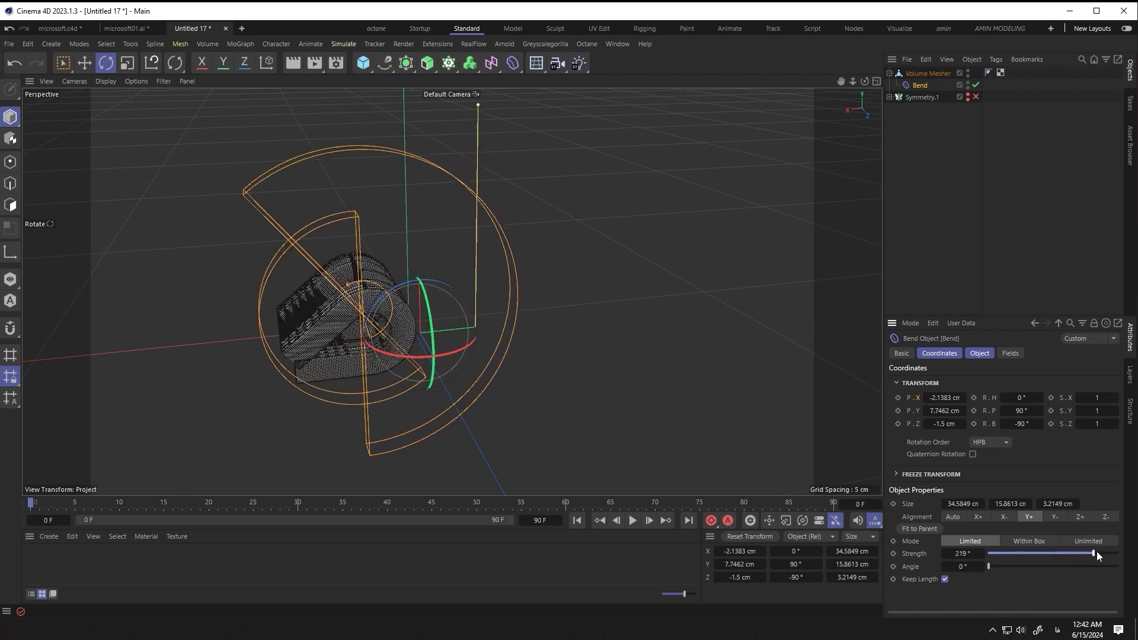
{"action": "left_click_drag", "start_coordinate": [378, 396], "coordinate": [368, 350], "text": "alt"}
{"action": "left_click_drag", "start_coordinate": [998, 505], "coordinate": [1061, 503]}
{"action": "mouse_move", "coordinate": [380, 379]}
{"action": "left_mouse_down", "text": "alt"}
{"action": "mouse_move", "coordinate": [316, 385]}
{"action": "mouse_move", "coordinate": [307, 375]}
{"action": "mouse_move", "coordinate": [310, 398]}
{"action": "left_mouse_up", "text": "alt"}
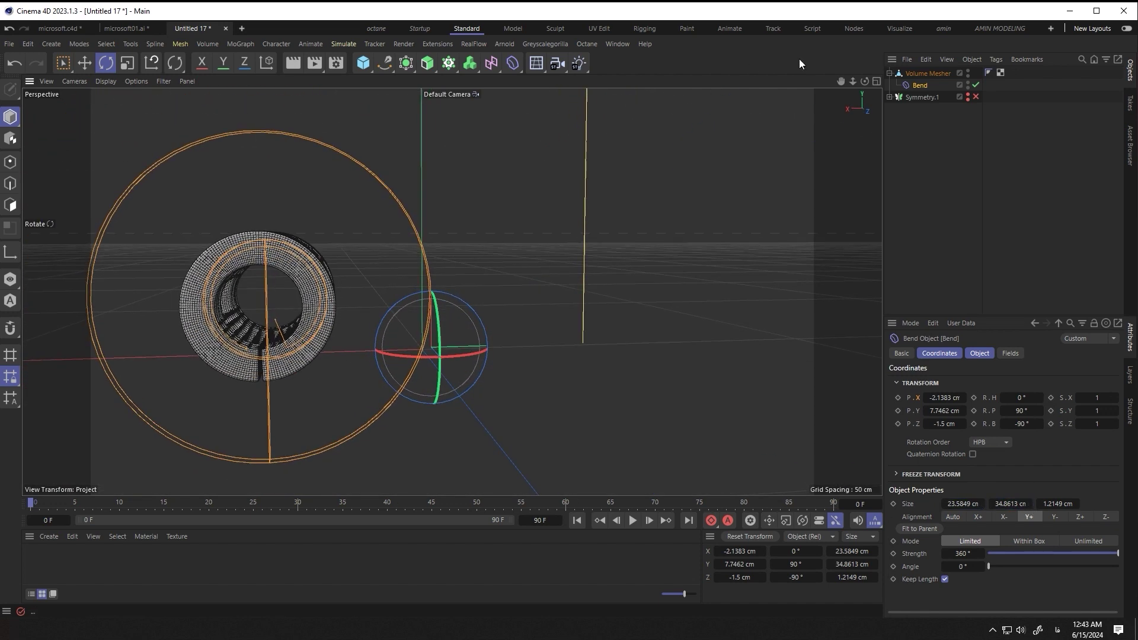
- Slide the Bend along X to shift where the grid curls
{"action": "key", "text": "e"}
{"action": "mouse_move", "coordinate": [500, 345]}
{"action": "left_mouse_down"}
{"action": "mouse_move", "coordinate": [736, 397]}
{"action": "mouse_move", "coordinate": [555, 387]}
{"action": "mouse_move", "coordinate": [570, 389]}
{"action": "left_mouse_up"}
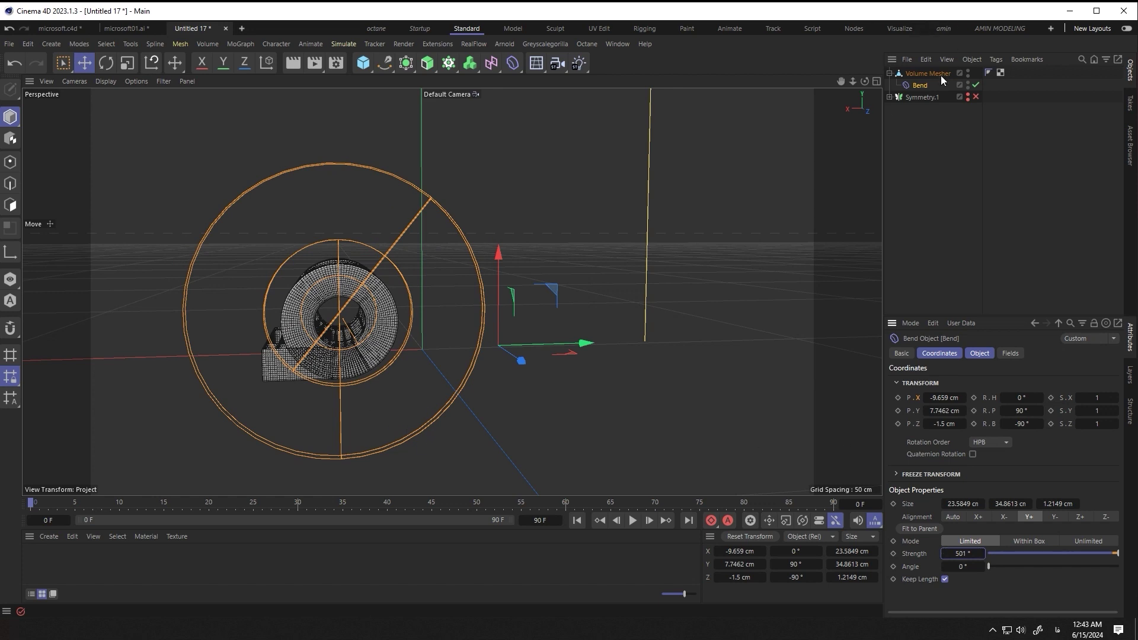
{"action": "mouse_move", "coordinate": [607, 347]}
{"action": "left_mouse_down"}
{"action": "mouse_move", "coordinate": [783, 375]}
{"action": "mouse_move", "coordinate": [574, 365]}
{"action": "left_mouse_up"}
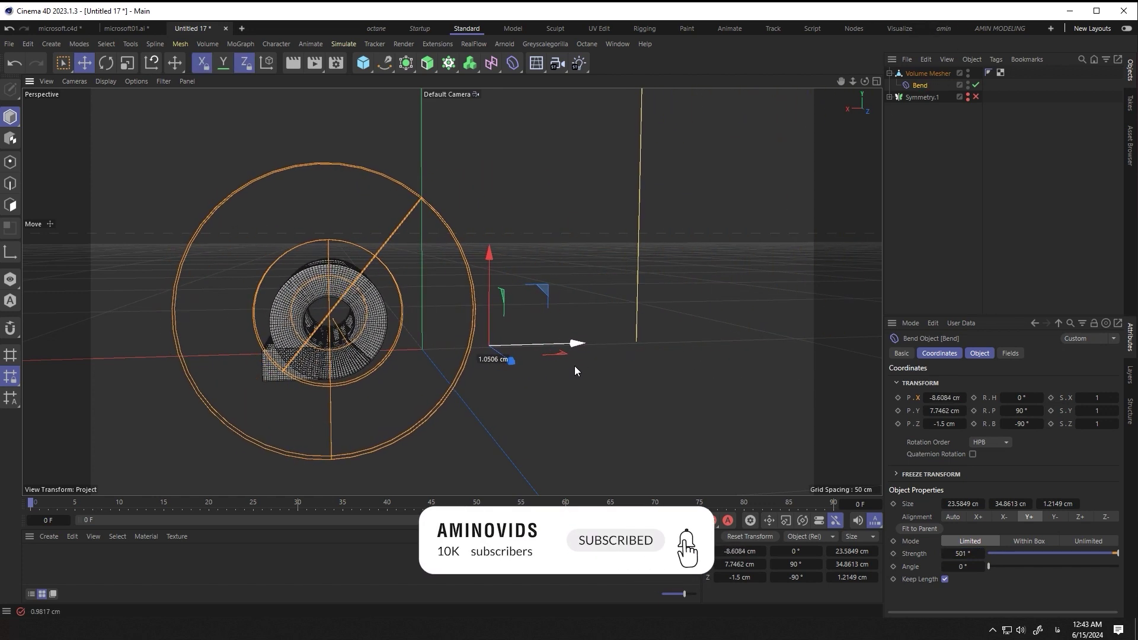
- Fine-tune the Bend to 462° strength and -8° heading for a tight spiral
{"action": "left_click_drag", "start_coordinate": [1020, 409], "coordinate": [1007, 410]}
{"action": "scroll", "coordinate": [368, 329], "scroll_direction": "up", "scroll_amount": 3}
{"action": "left_click_drag", "start_coordinate": [981, 554], "coordinate": [1007, 554]}
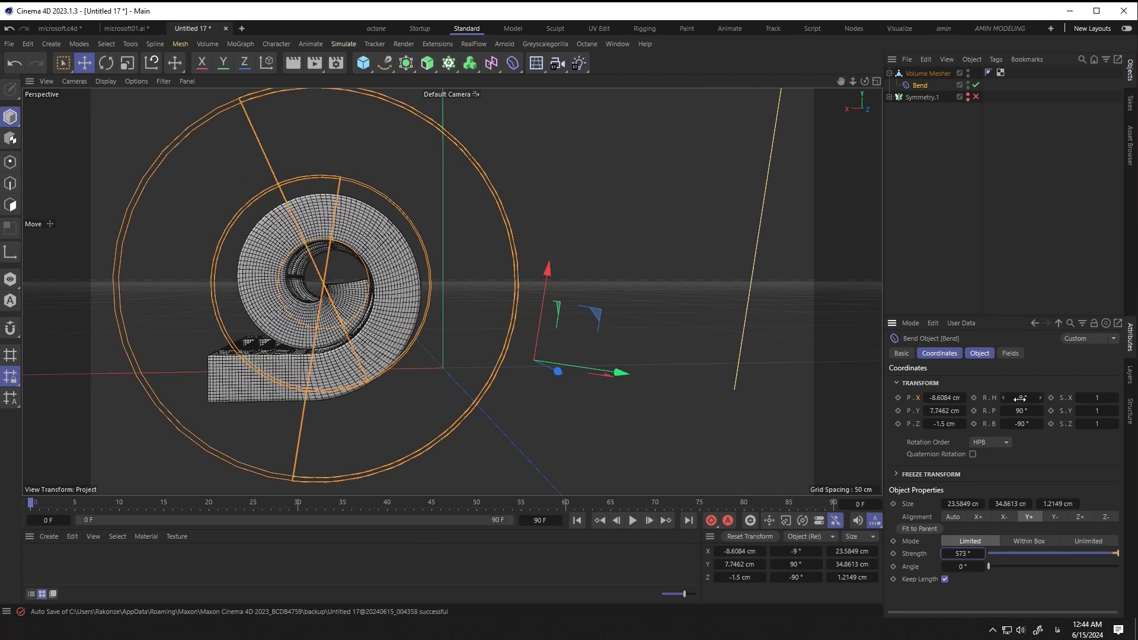
{"action": "left_click_drag", "start_coordinate": [1019, 398], "coordinate": [1020, 399]}
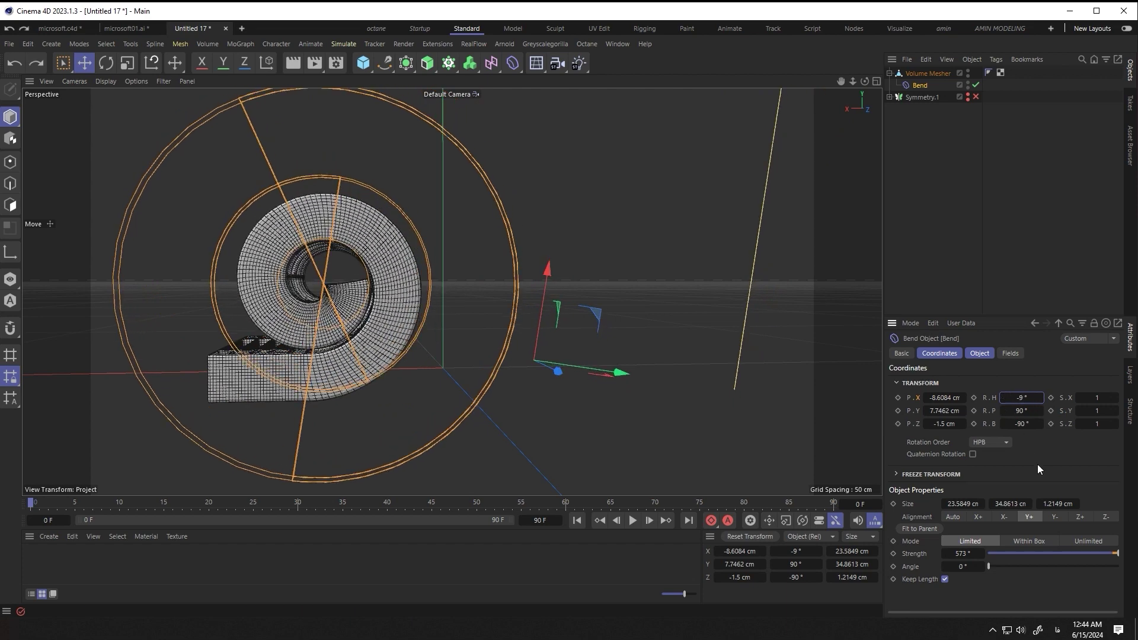
{"action": "left_click_drag", "start_coordinate": [969, 554], "coordinate": [1001, 567]}
{"action": "type", "text": "462"}
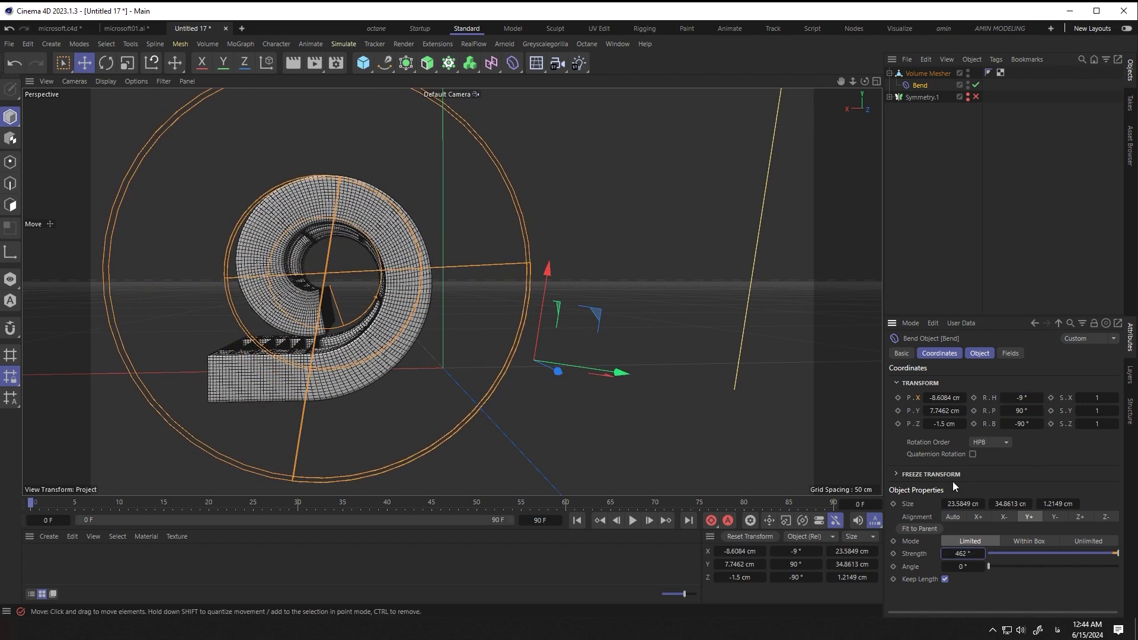
{"action": "left_click_drag", "start_coordinate": [1022, 398], "coordinate": [1040, 398]}
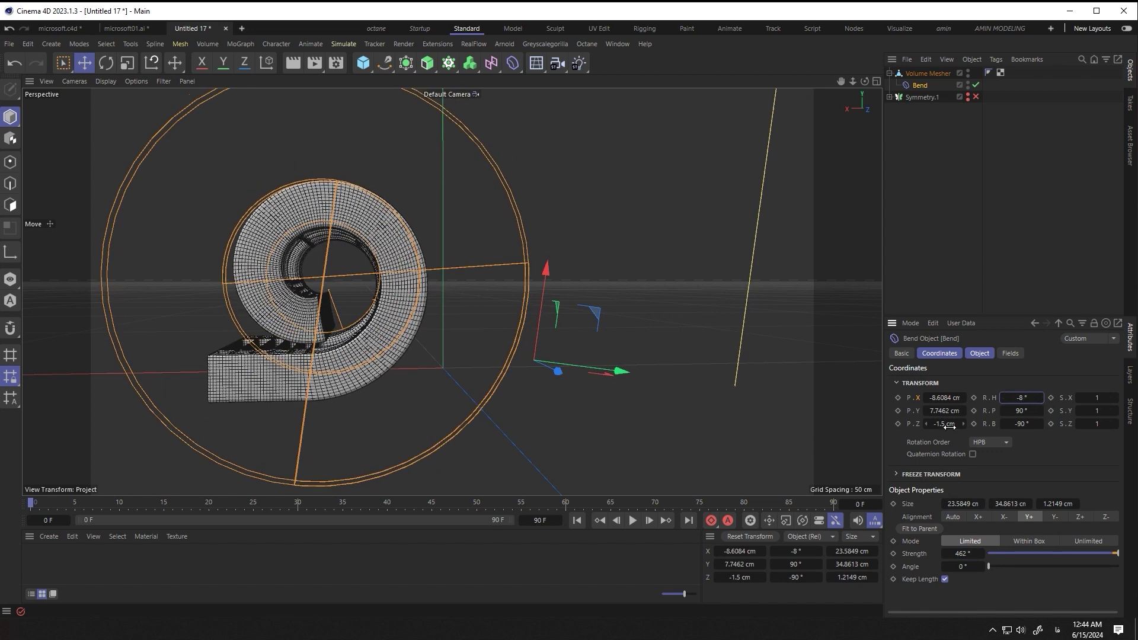
- At frame 25, slide the Bend along X so the grid unrolls, then preview from frame 0
{"action": "key", "text": "w"}
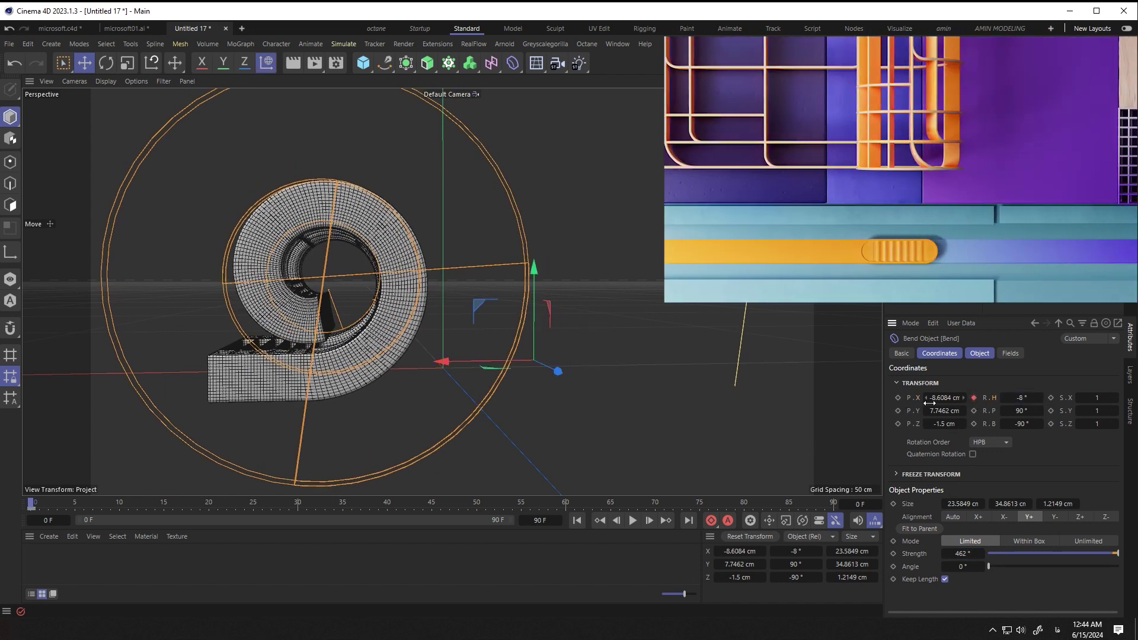
{"action": "left_click_drag", "start_coordinate": [31, 503], "coordinate": [254, 503]}
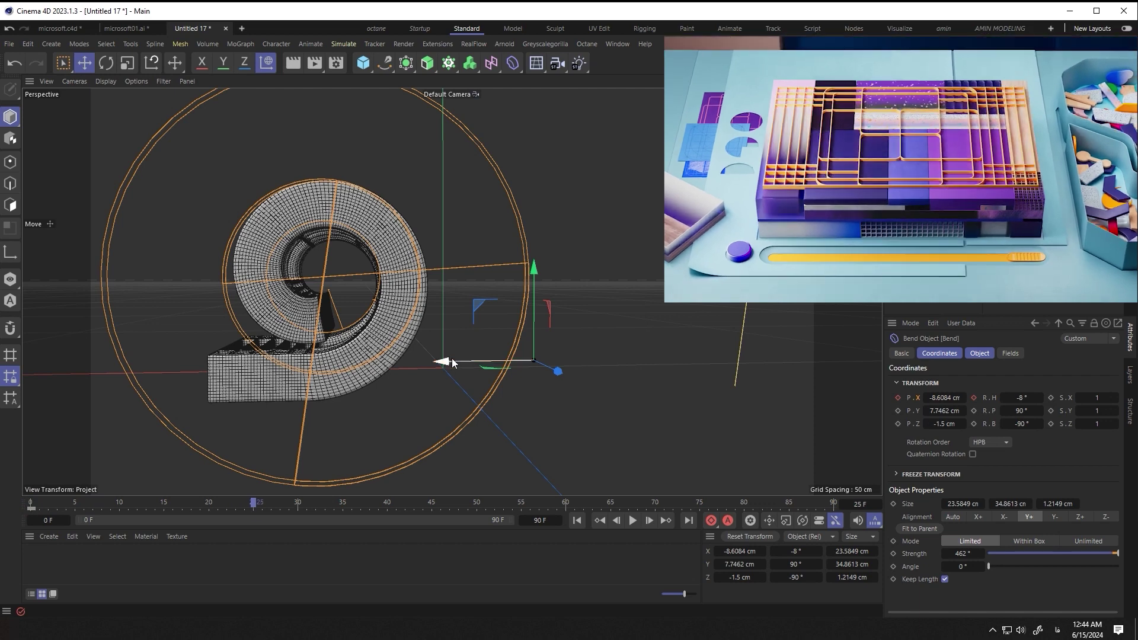
{"action": "left_click_drag", "start_coordinate": [452, 363], "coordinate": [695, 407]}
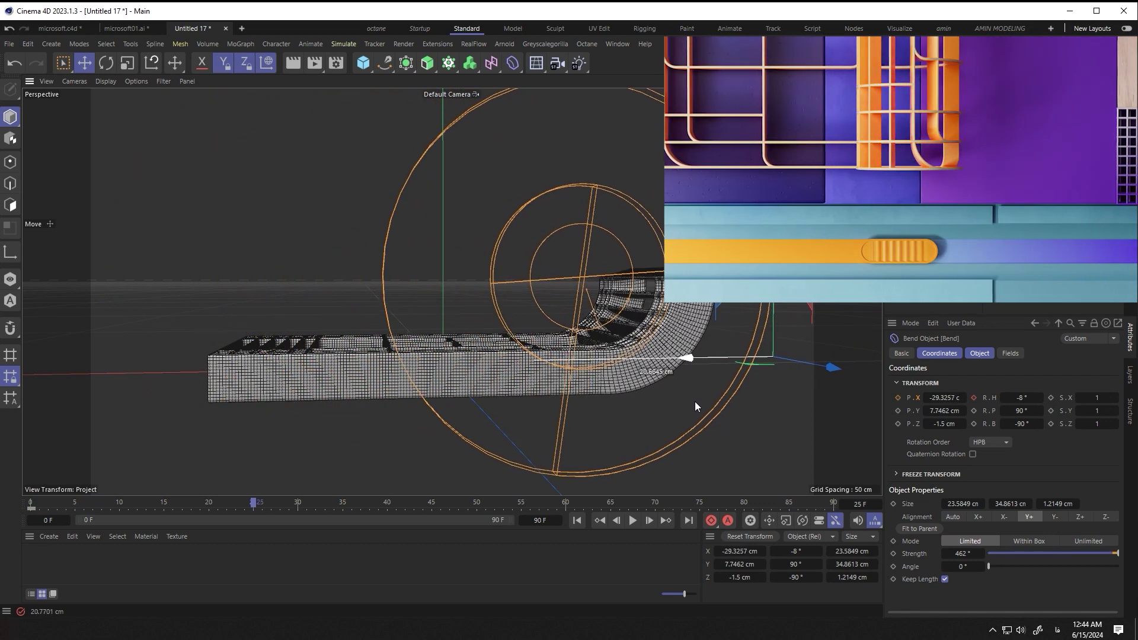
{"action": "left_click_drag", "start_coordinate": [253, 502], "coordinate": [31, 503]}
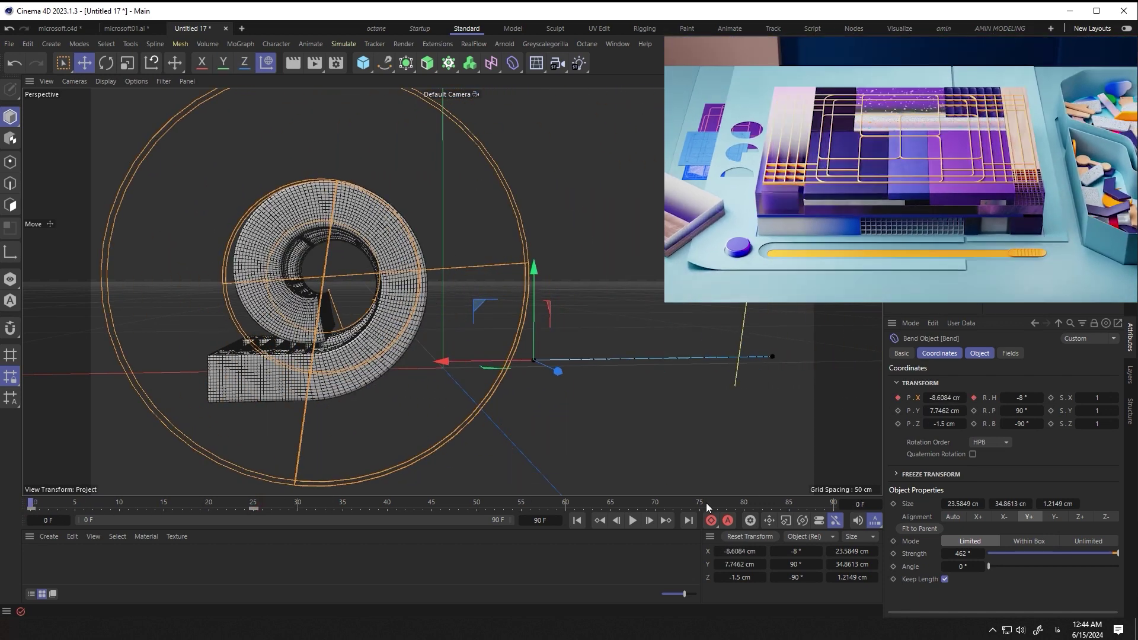
{"action": "left_click", "coordinate": [632, 521]}
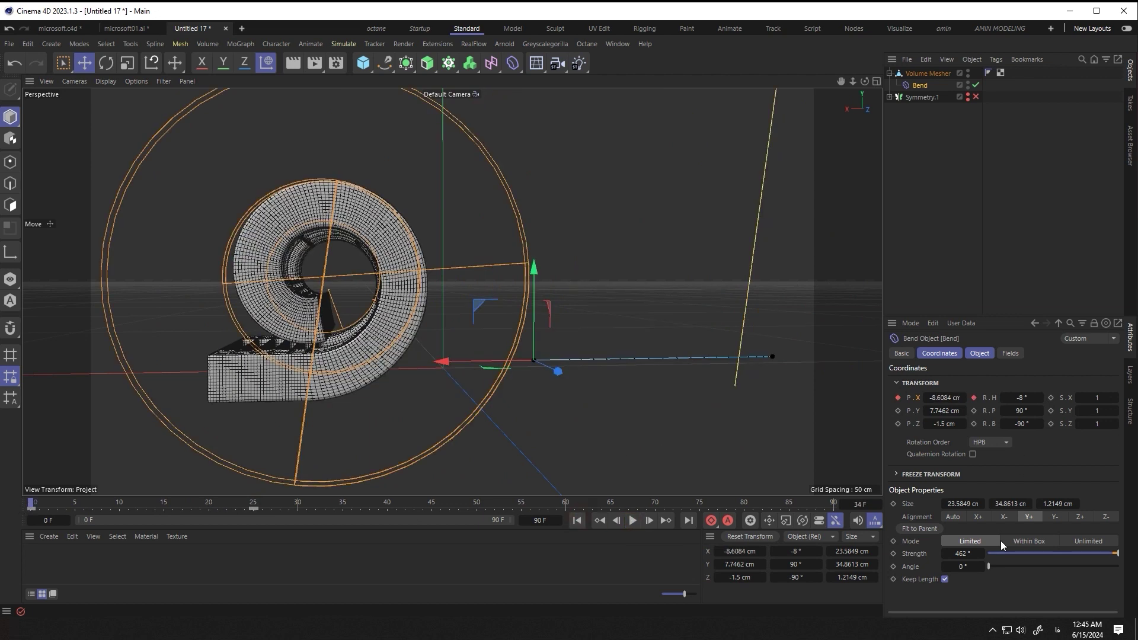
- Lower the Bend strength at frame 25 so the grid lies flat, and preview the animation
{"action": "left_click_drag", "start_coordinate": [58, 504], "coordinate": [246, 519]}
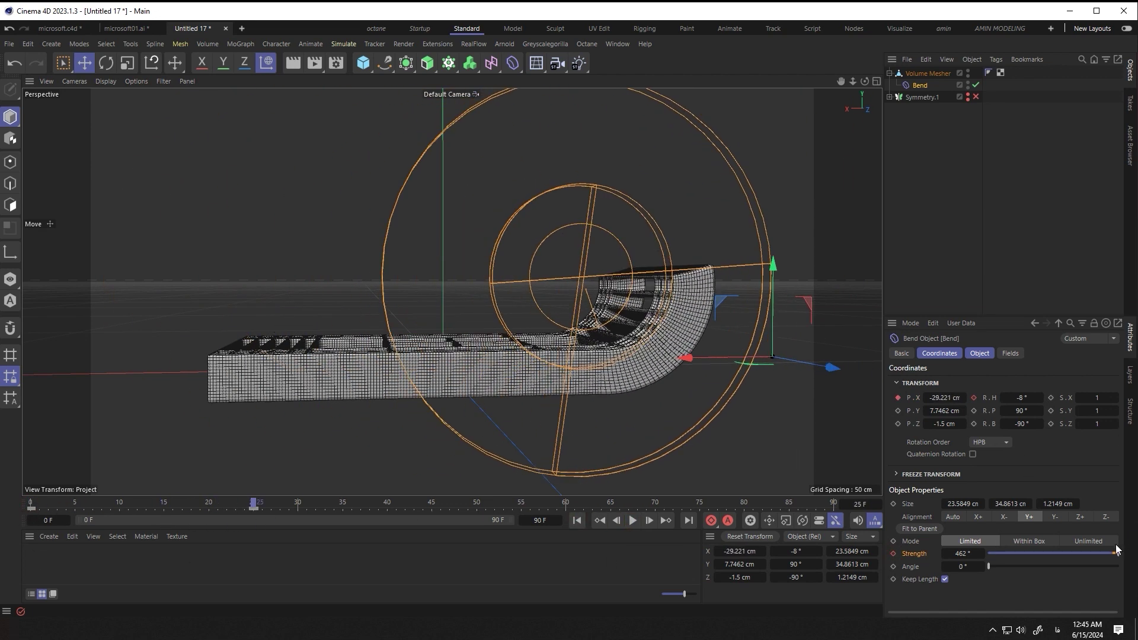
{"action": "left_click_drag", "start_coordinate": [1116, 549], "coordinate": [1100, 556]}
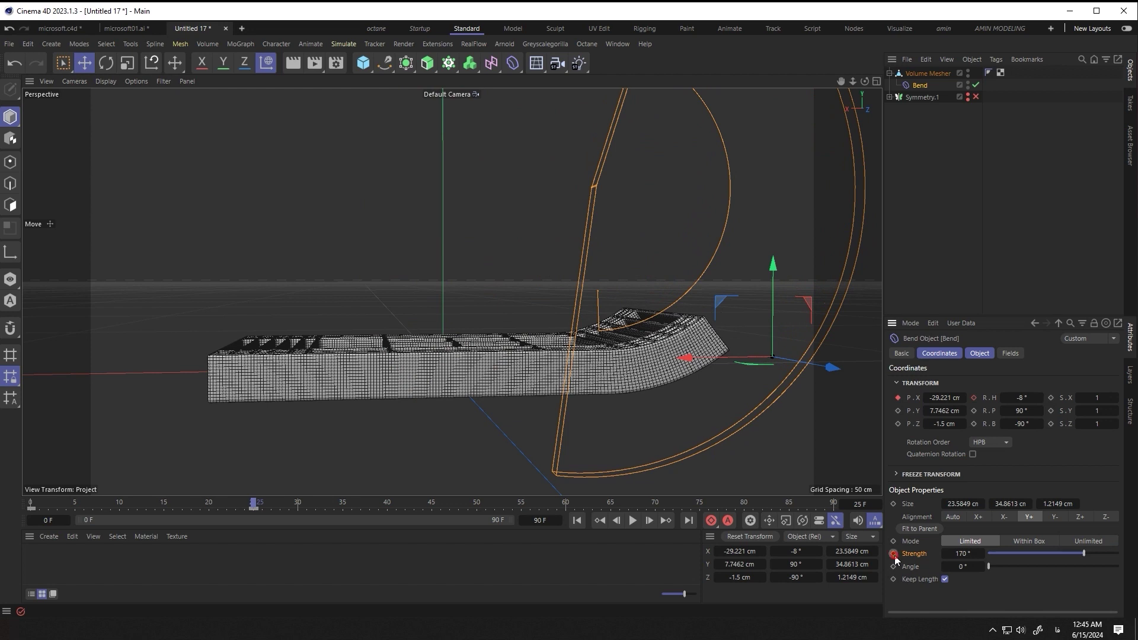
{"action": "left_click_drag", "start_coordinate": [253, 505], "coordinate": [31, 514]}
{"action": "left_click", "coordinate": [632, 519]}
{"action": "left_click", "coordinate": [576, 520]}
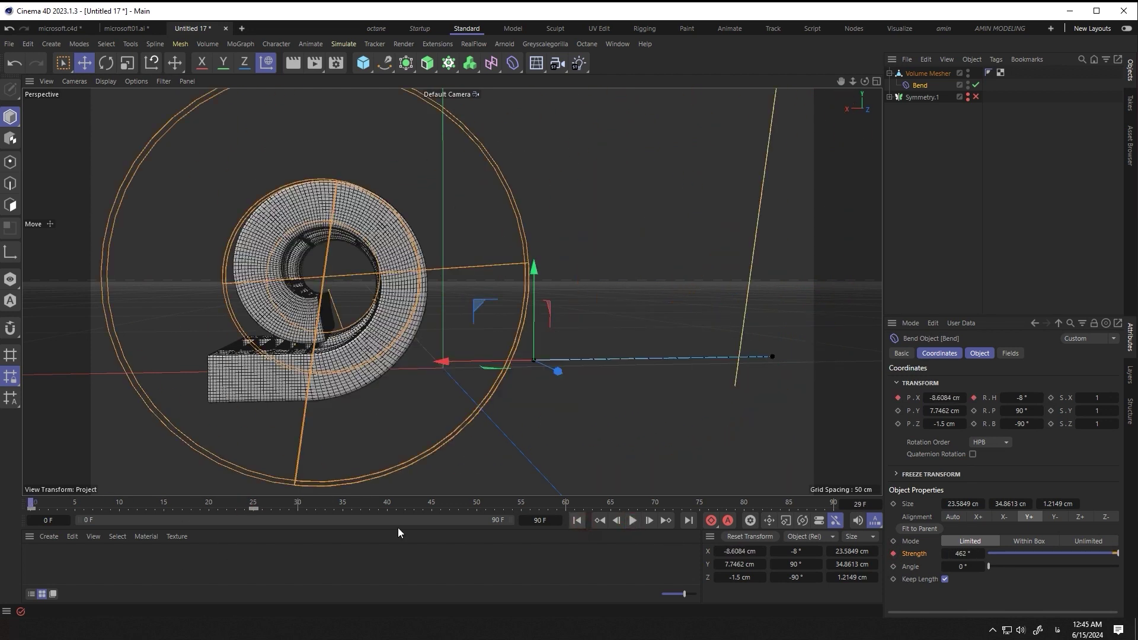
- Check the pose near frame 30, replay the coiling animation from above, and open the Timeline
{"action": "left_click_drag", "start_coordinate": [31, 509], "coordinate": [300, 522]}
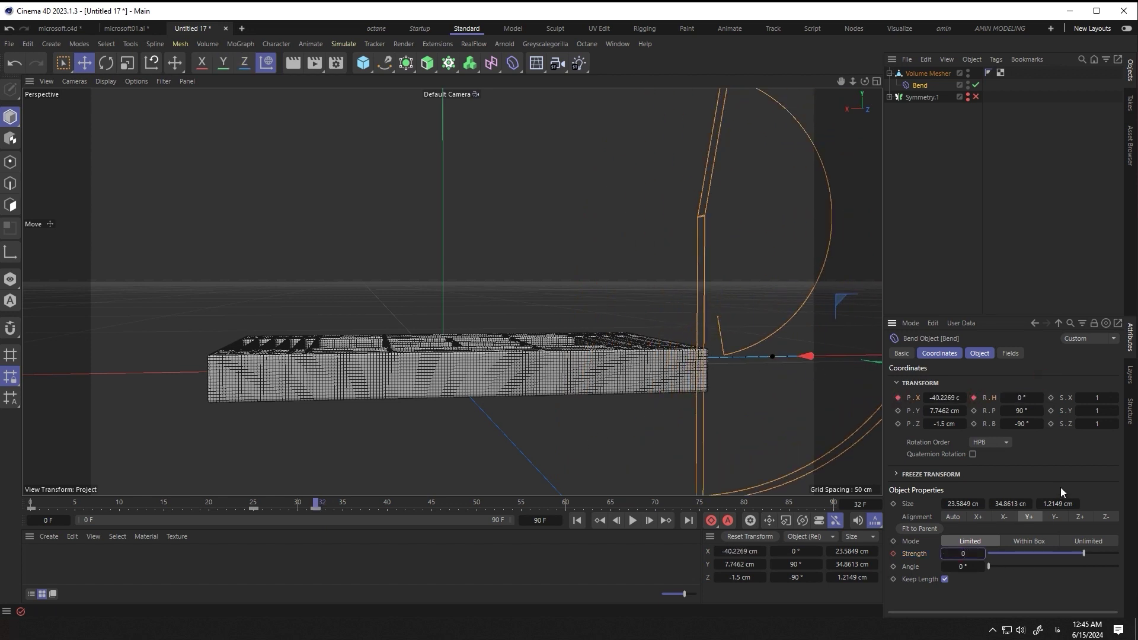
{"action": "left_click", "coordinate": [576, 520]}
{"action": "left_click", "coordinate": [632, 520]}
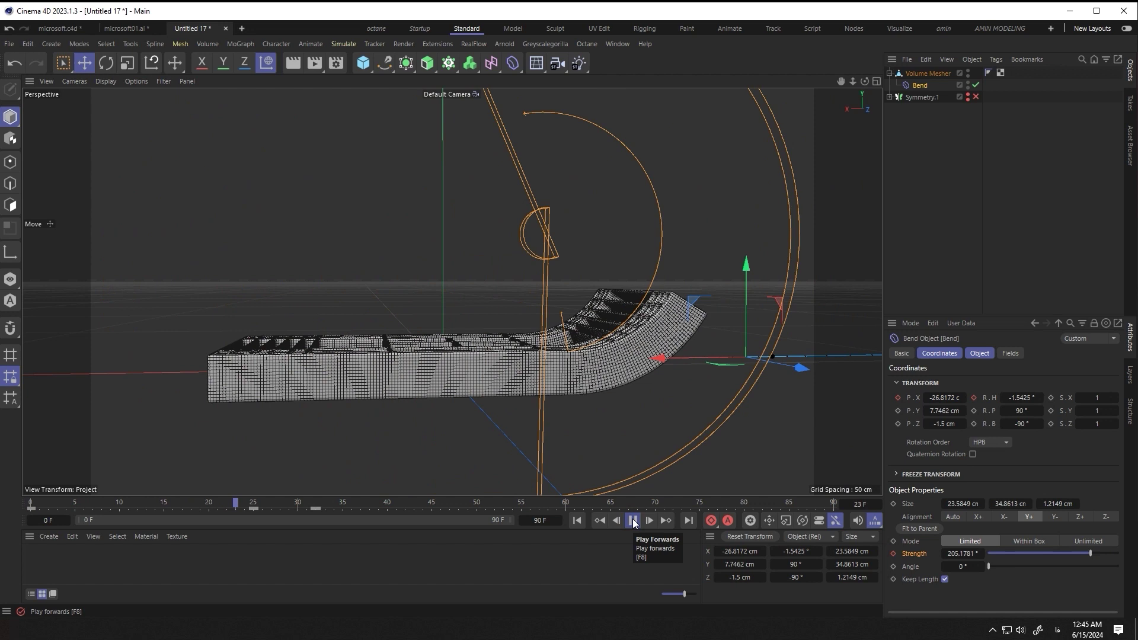
{"action": "left_click_drag", "start_coordinate": [538, 356], "coordinate": [547, 372], "text": "alt"}
{"action": "left_click", "coordinate": [633, 520]}
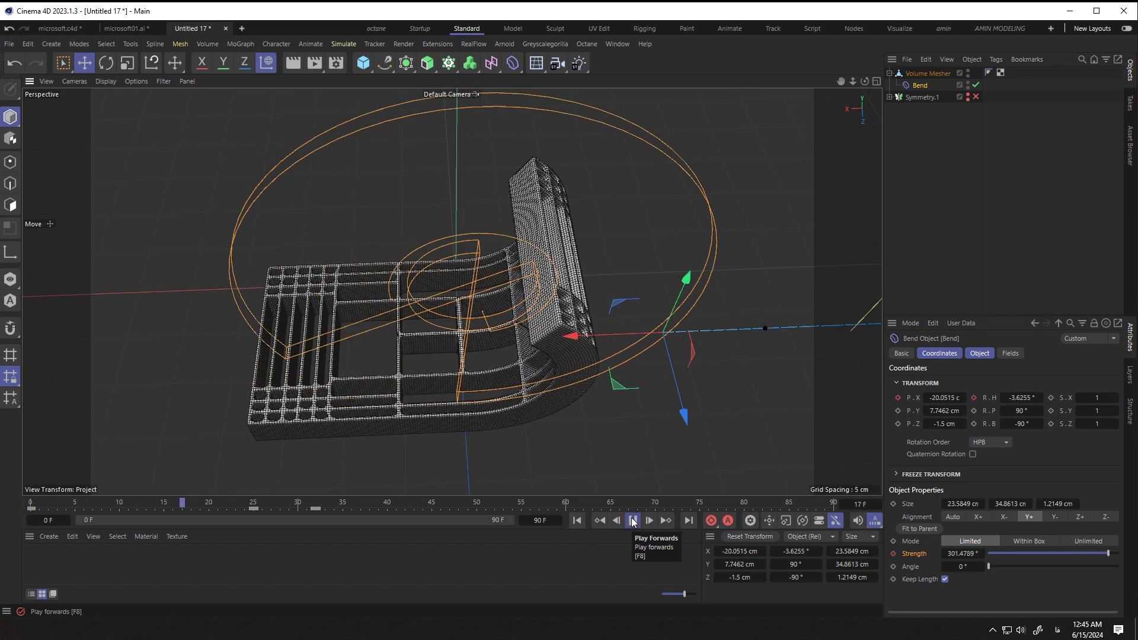
{"action": "left_click", "coordinate": [632, 519]}
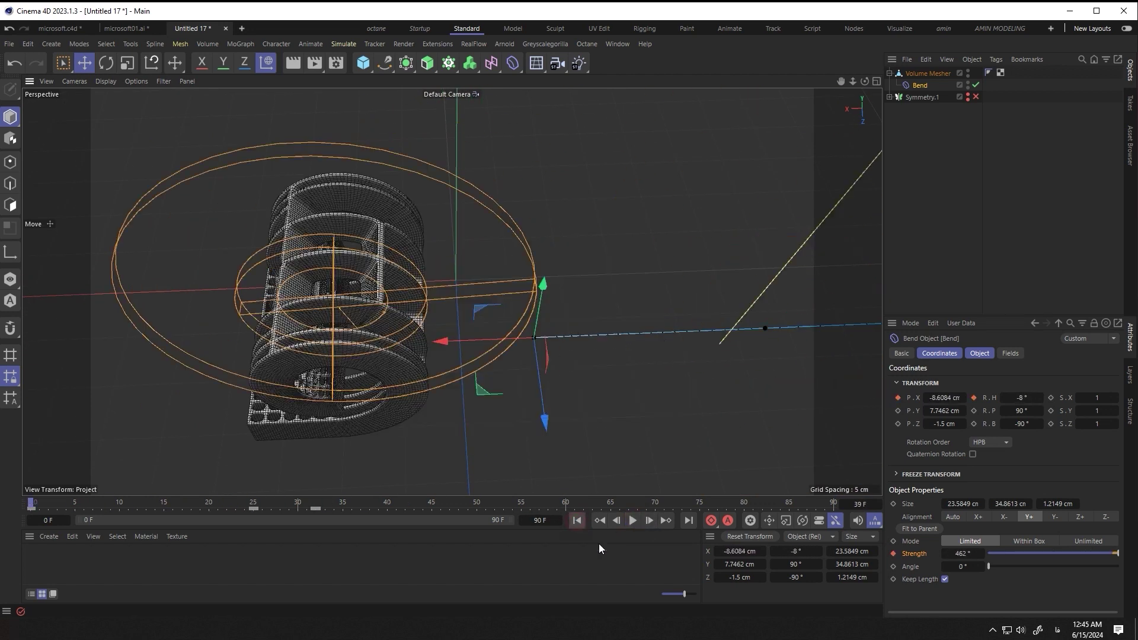
{"action": "left_click", "coordinate": [617, 43]}
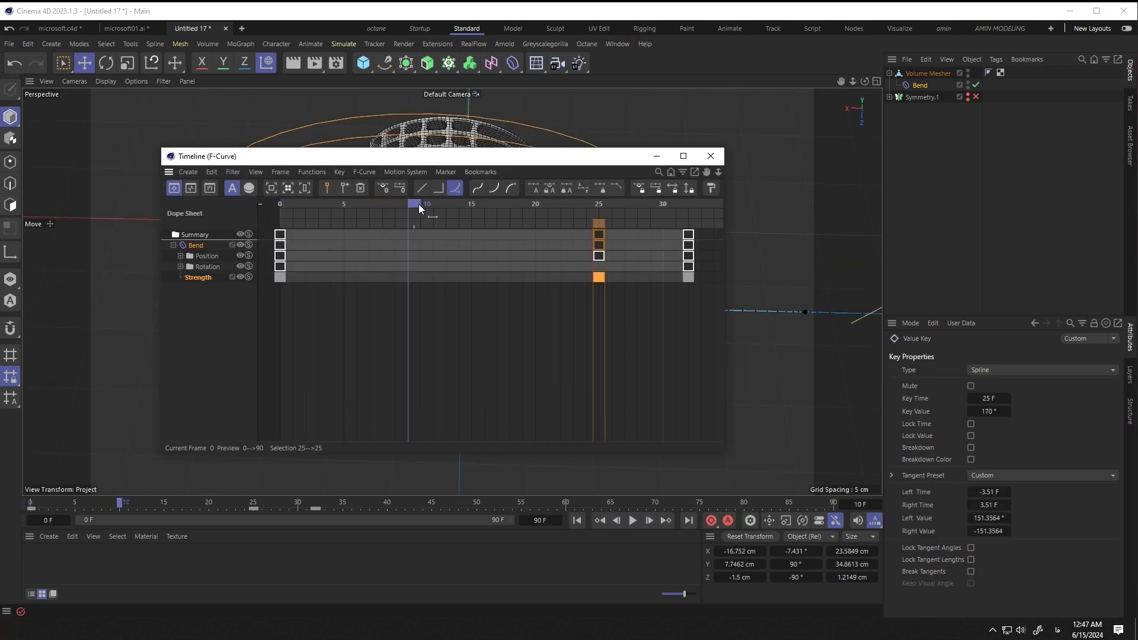
- Expand the Bend tracks, duplicate the middle keys, and move the selected keys to frame 8
{"action": "left_click", "coordinate": [192, 266]}
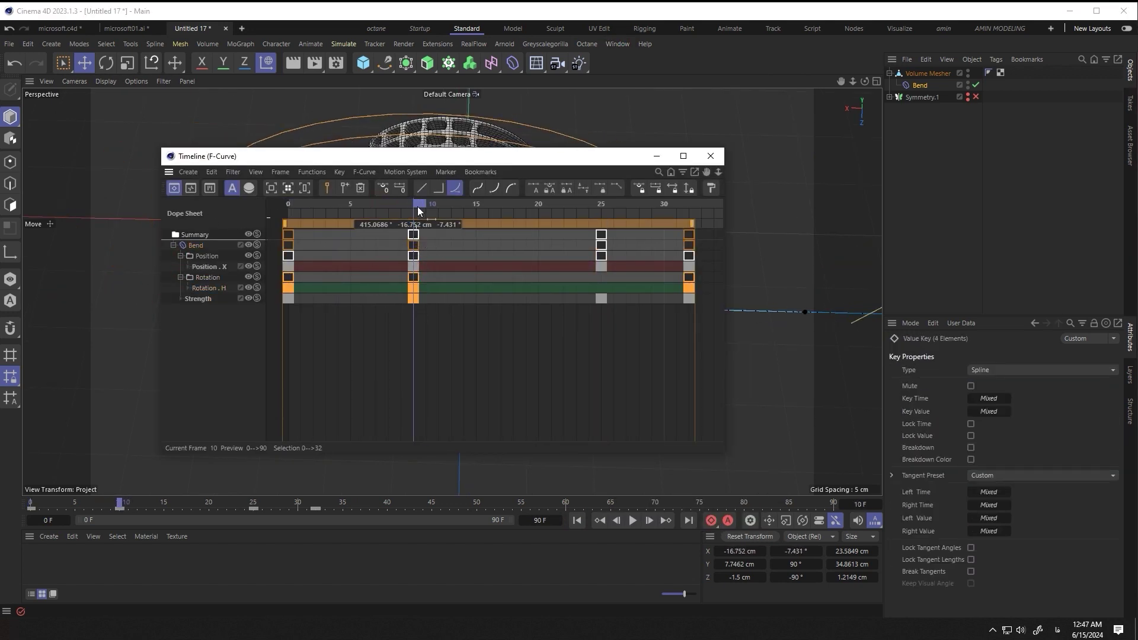
{"action": "left_click_drag", "start_coordinate": [417, 205], "coordinate": [463, 203]}
{"action": "key", "text": "F9"}
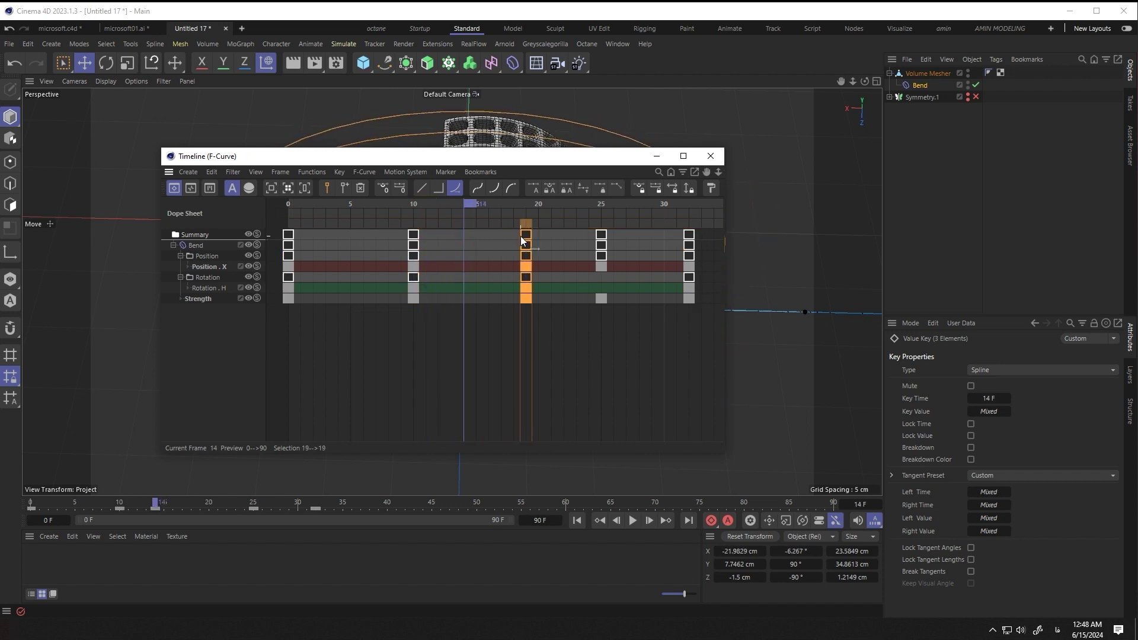
{"action": "left_click_drag", "start_coordinate": [523, 240], "coordinate": [388, 240]}
- Play back to check the new unrolling timing, then close the Timeline window
{"action": "left_click_drag", "start_coordinate": [502, 156], "coordinate": [953, 57]}
{"action": "left_click", "coordinate": [632, 520]}
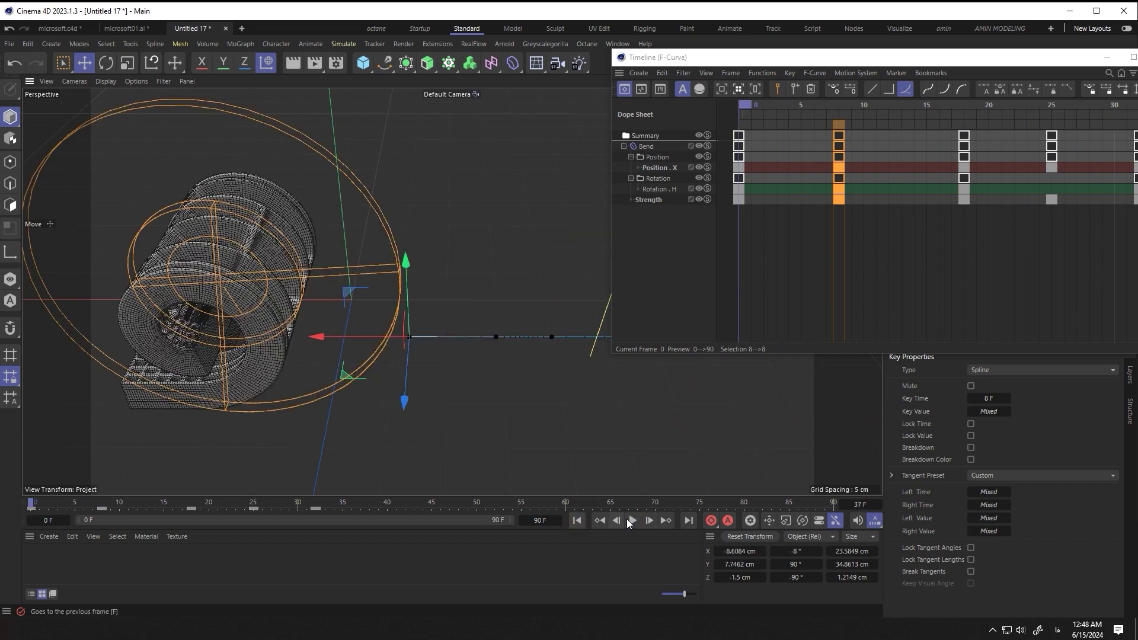
{"action": "left_click_drag", "start_coordinate": [830, 57], "coordinate": [705, 89]}
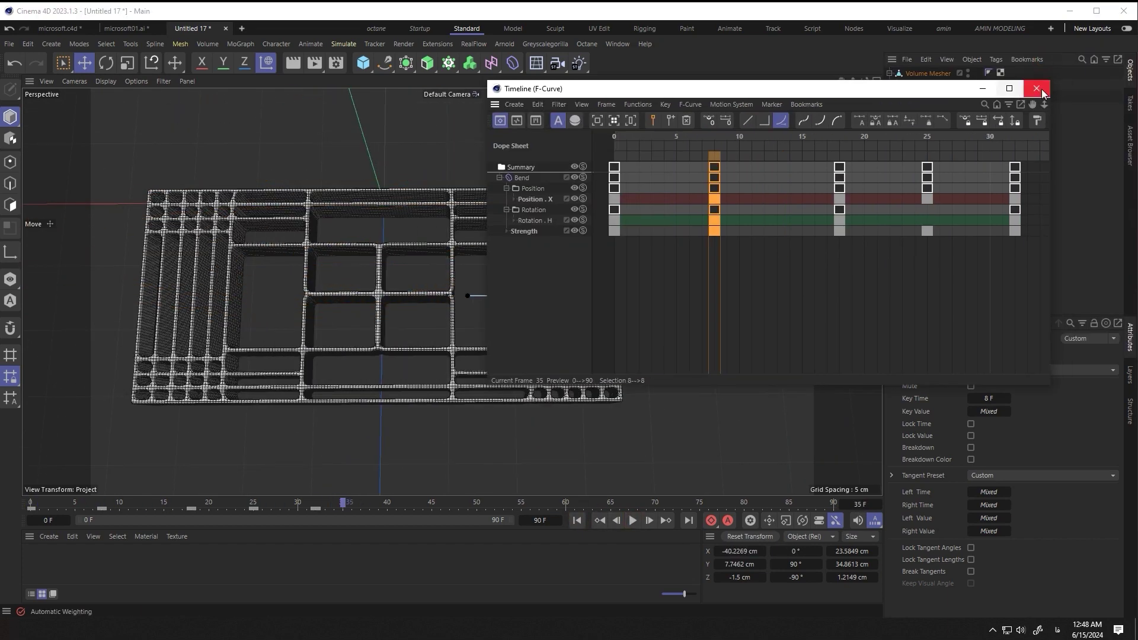
{"action": "left_click", "coordinate": [1042, 91]}
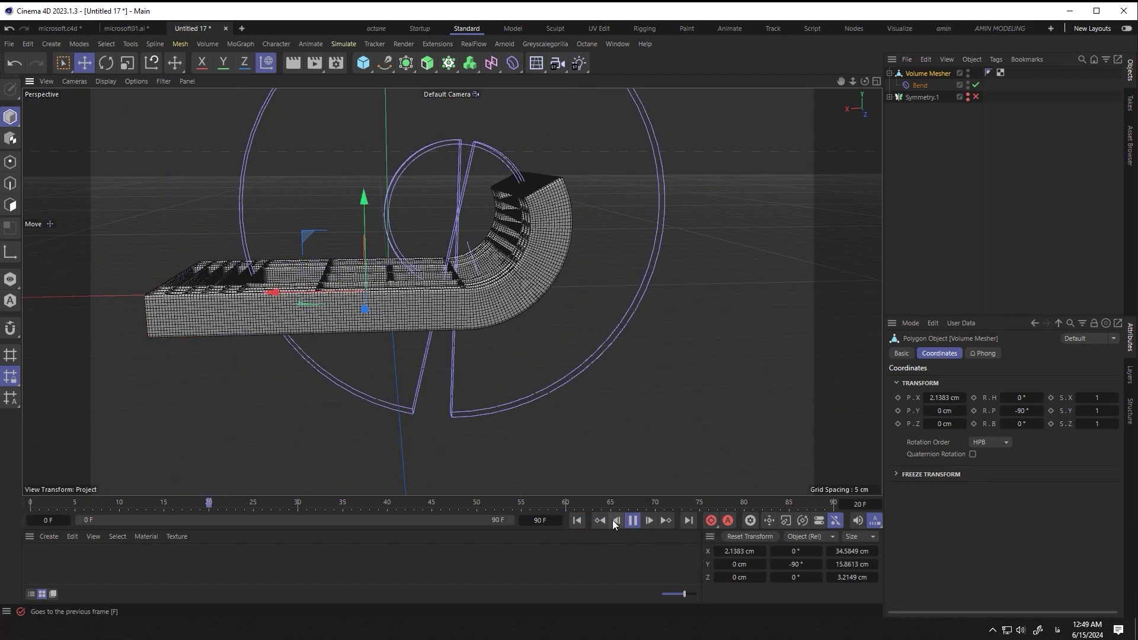
{"action": "left_click", "coordinate": [631, 521]}
{"action": "left_click_drag", "start_coordinate": [512, 373], "coordinate": [505, 487], "text": "alt"}
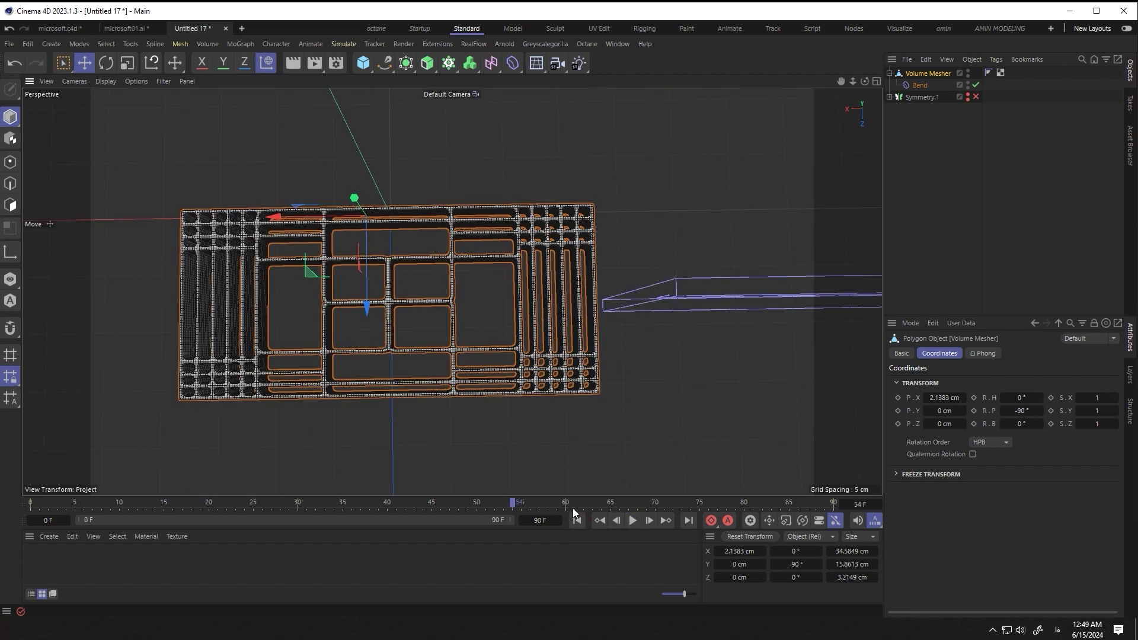
{"action": "left_click", "coordinate": [634, 520]}
{"action": "left_click", "coordinate": [630, 520]}
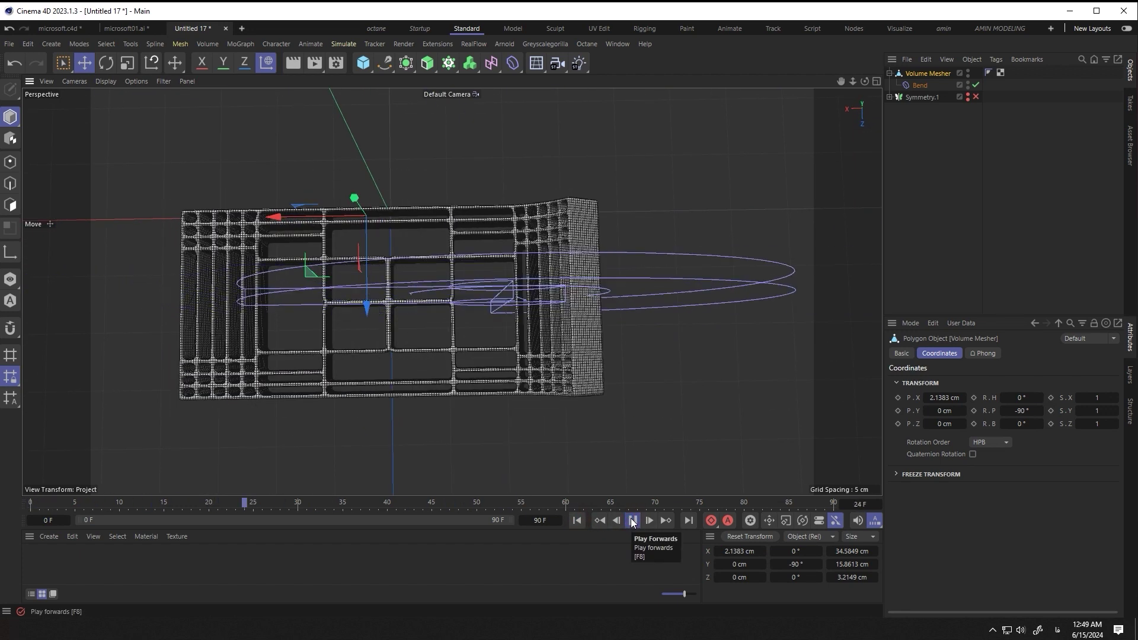
{"action": "left_click", "coordinate": [577, 520]}
{"action": "left_click_drag", "start_coordinate": [346, 374], "coordinate": [430, 198], "text": "alt"}
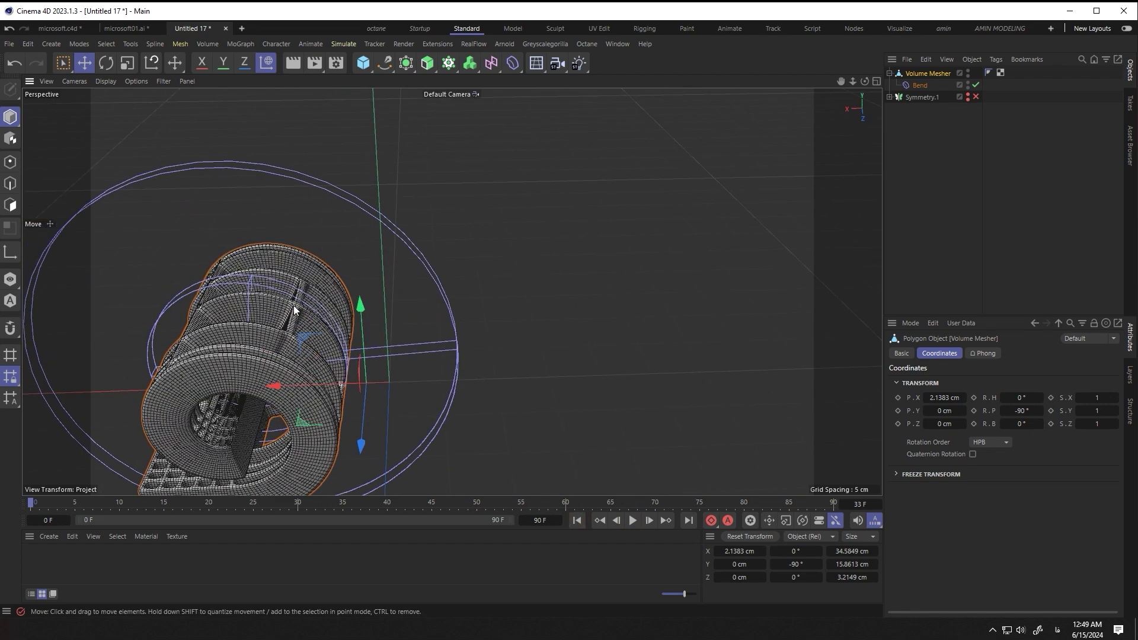
{"action": "left_click_drag", "start_coordinate": [469, 300], "coordinate": [488, 240], "text": "alt"}
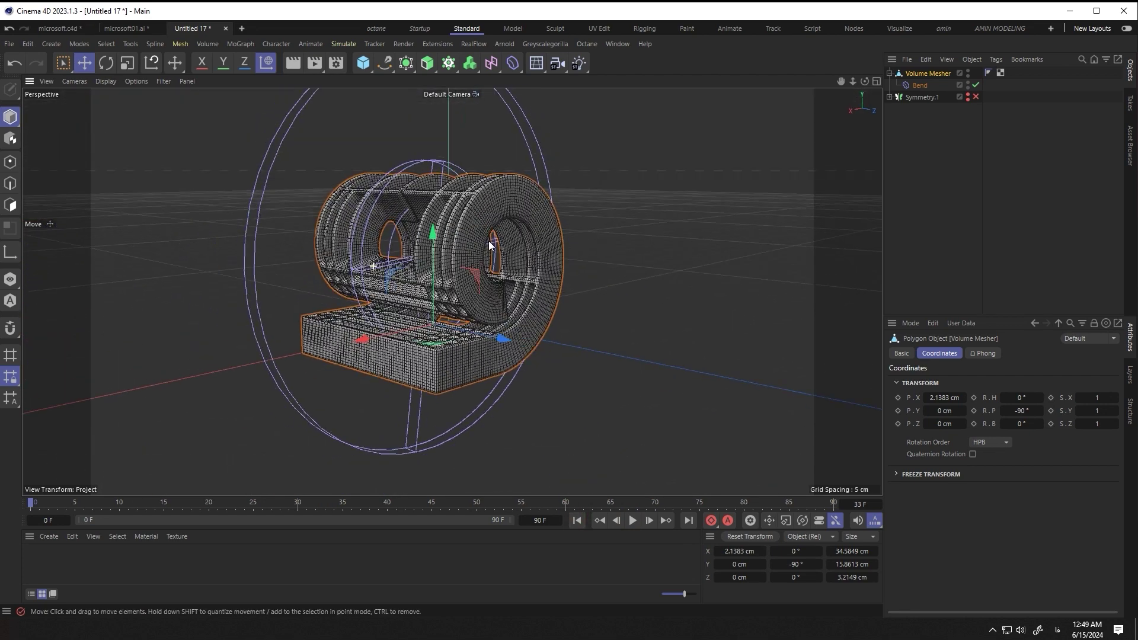
{"action": "left_click", "coordinate": [633, 520]}
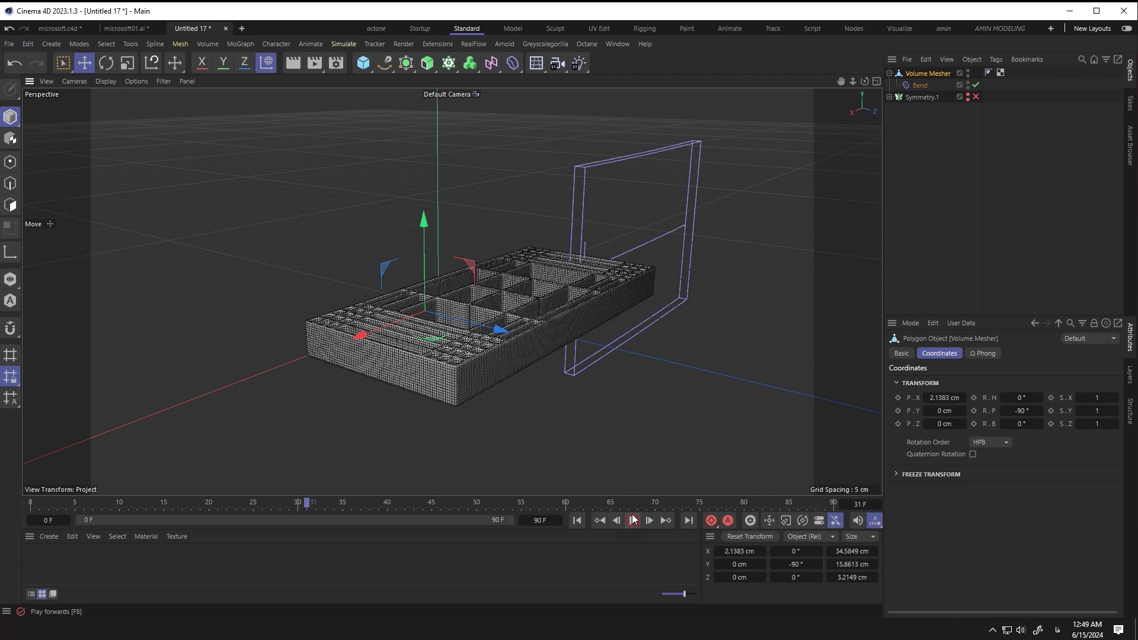
{"action": "left_click", "coordinate": [500, 333]}
{"action": "left_click_drag", "start_coordinate": [483, 400], "coordinate": [510, 473], "text": "alt"}
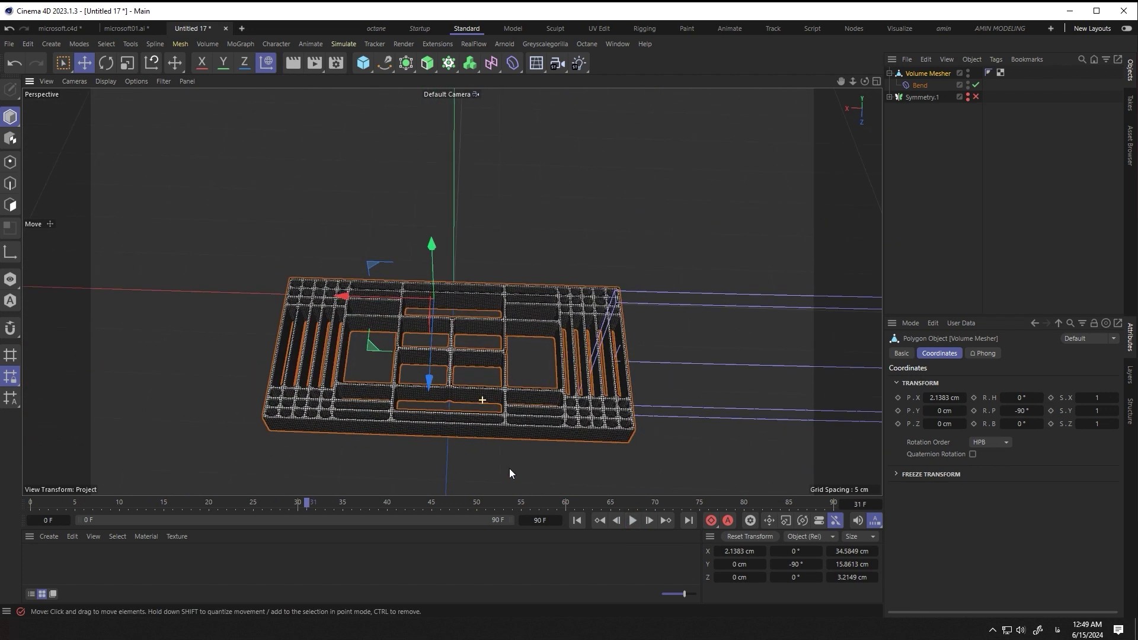
{"action": "left_click", "coordinate": [632, 520]}
{"action": "left_click_drag", "start_coordinate": [358, 503], "coordinate": [34, 489]}
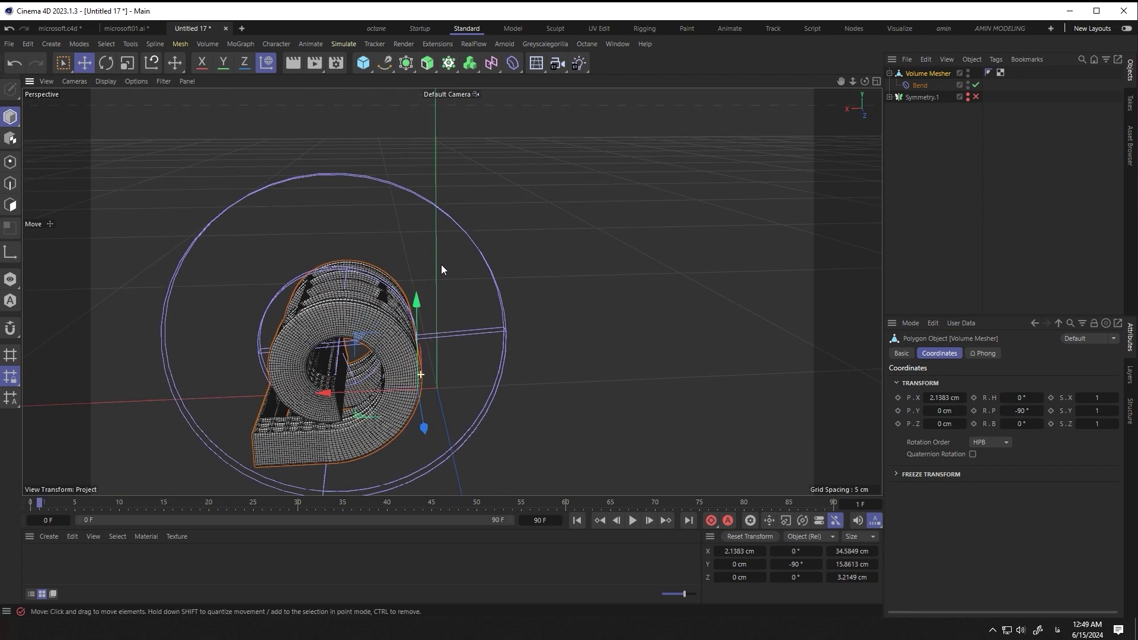
{"action": "left_click_drag", "start_coordinate": [441, 270], "coordinate": [409, 271], "text": "alt"}
{"action": "left_click_drag", "start_coordinate": [41, 505], "coordinate": [322, 521]}
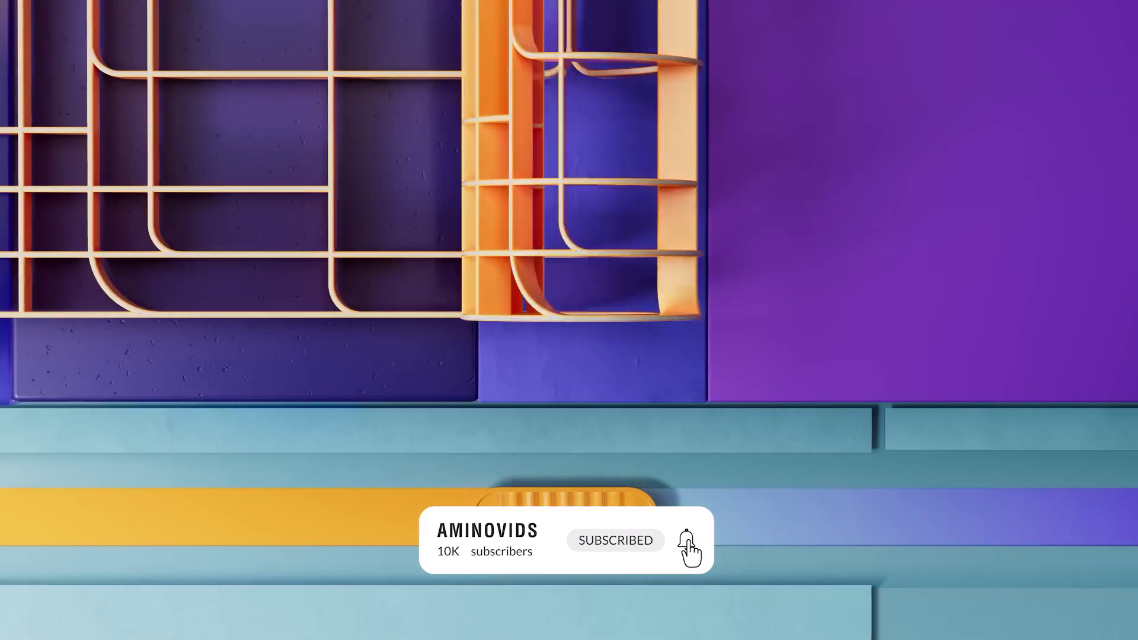